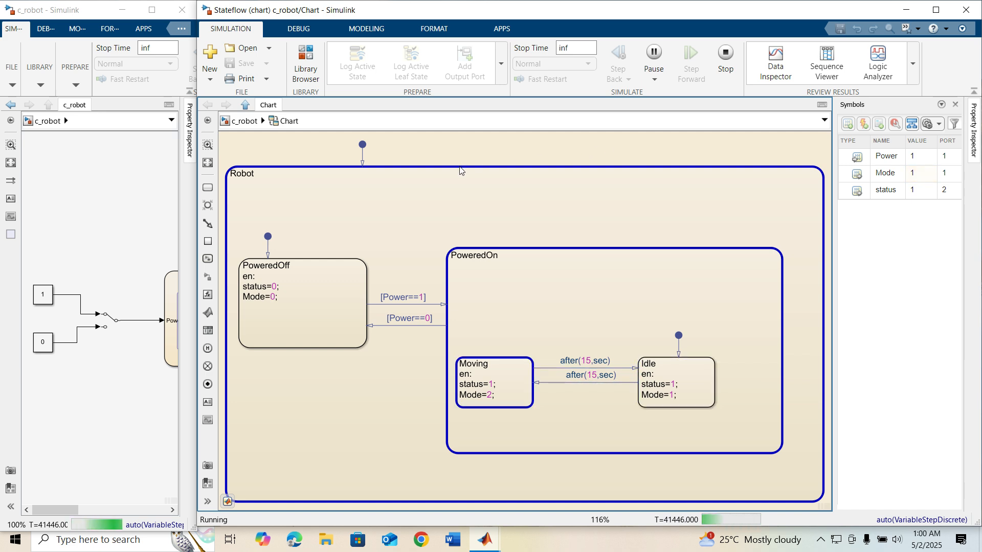
# - Stop the running simulation of the robot chart
pyautogui.moveTo(301, 269)
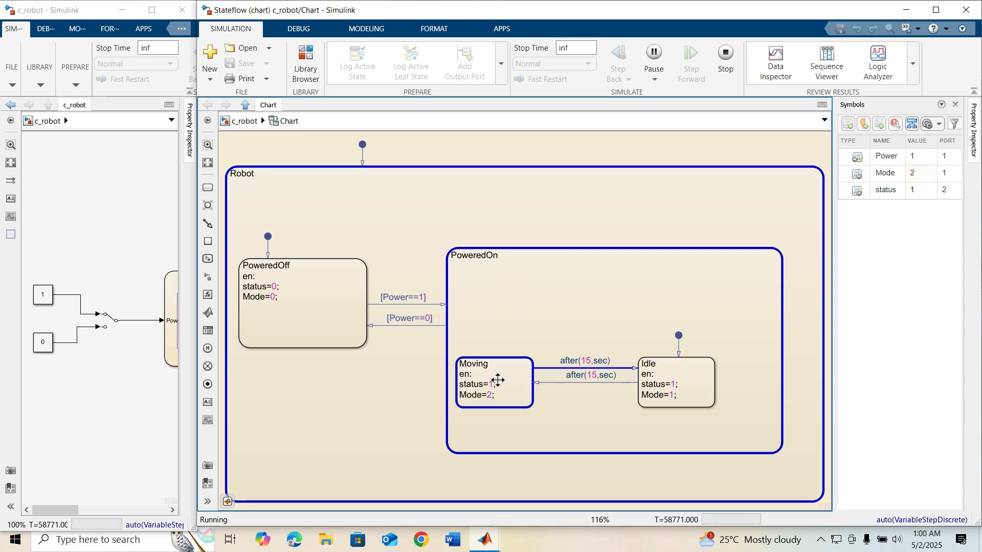
pyautogui.moveTo(497, 380)
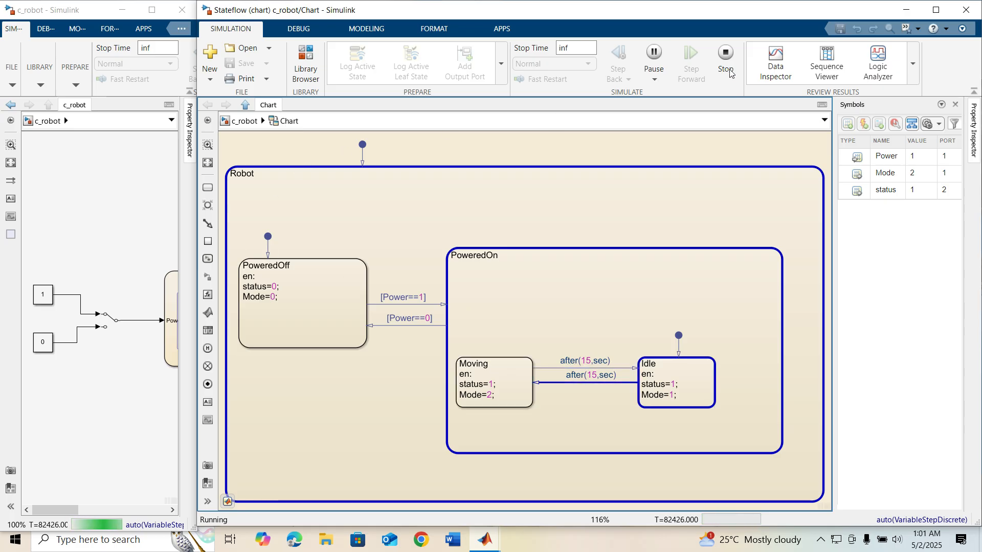
pyautogui.click(727, 53)
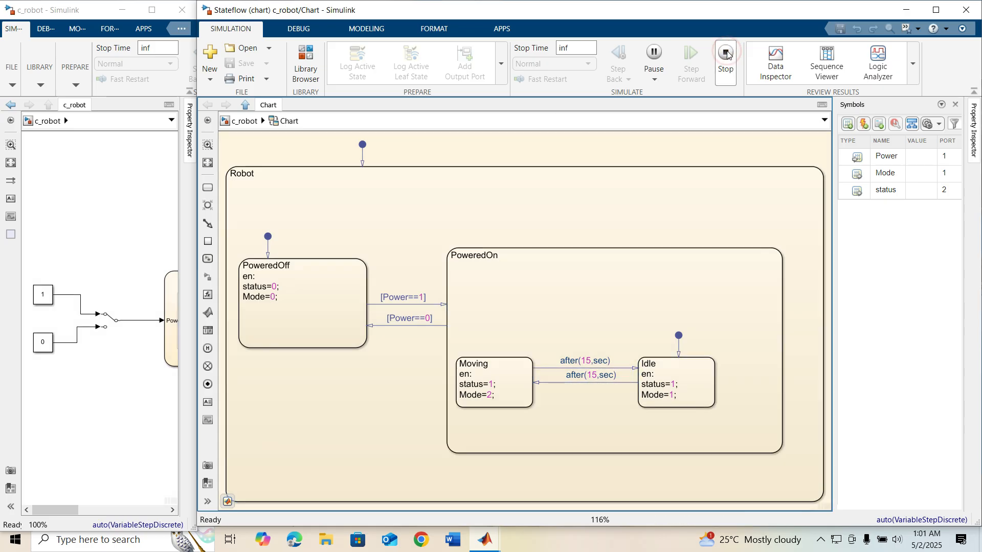
# - Create a new blank Simulink model and maximize its window
pyautogui.click(212, 55)
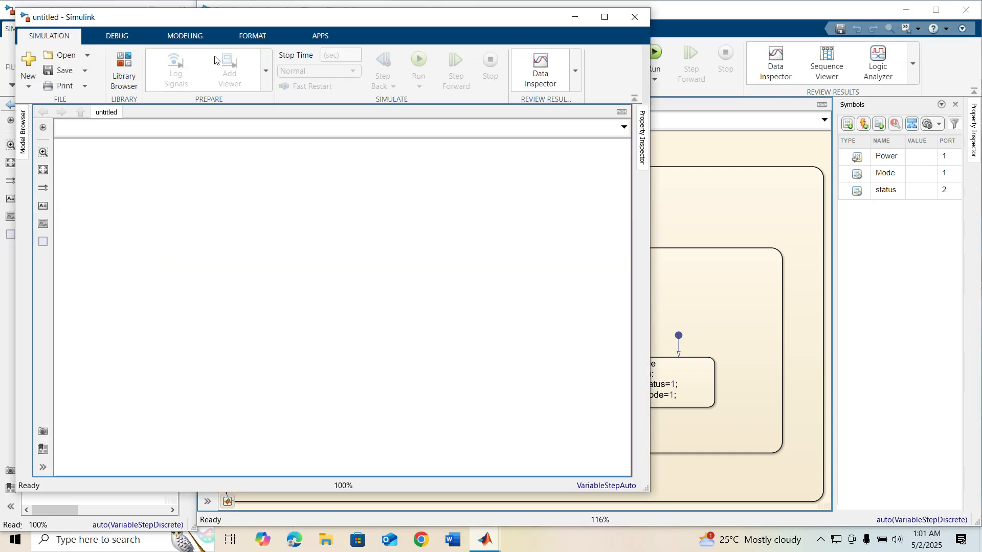
pyautogui.click(604, 16)
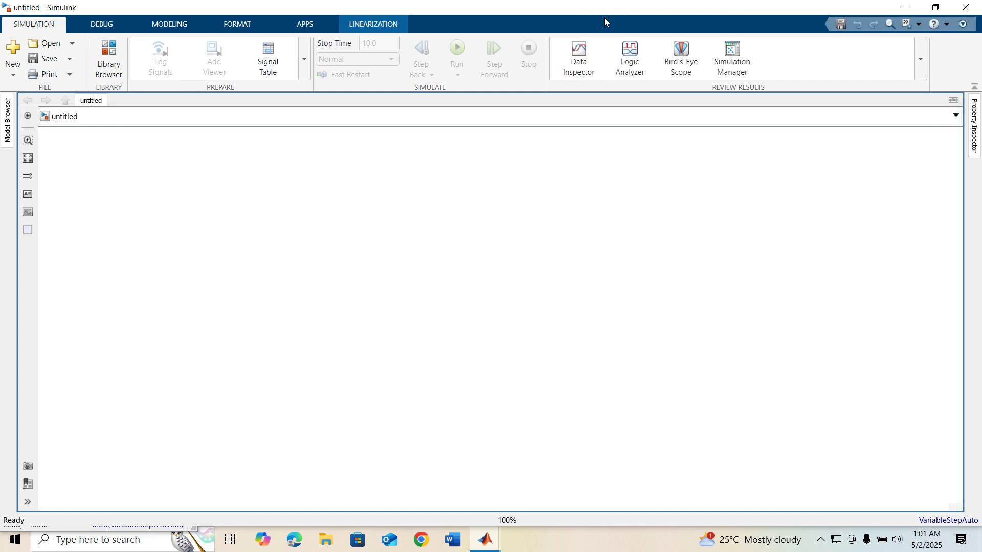
# - Open the Library Browser, add a Stateflow Chart block to the new model, and open the chart
pyautogui.click(107, 59)
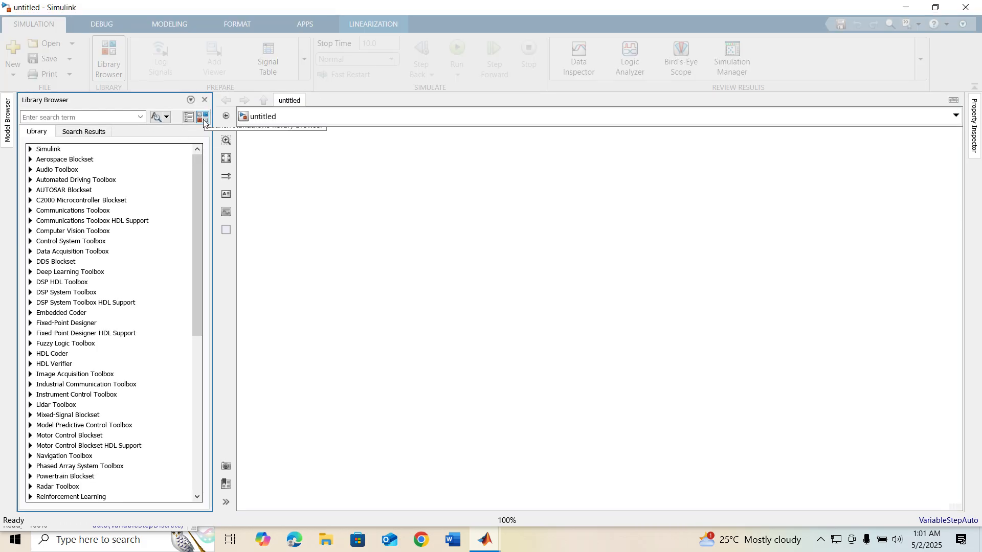
pyautogui.click(203, 119)
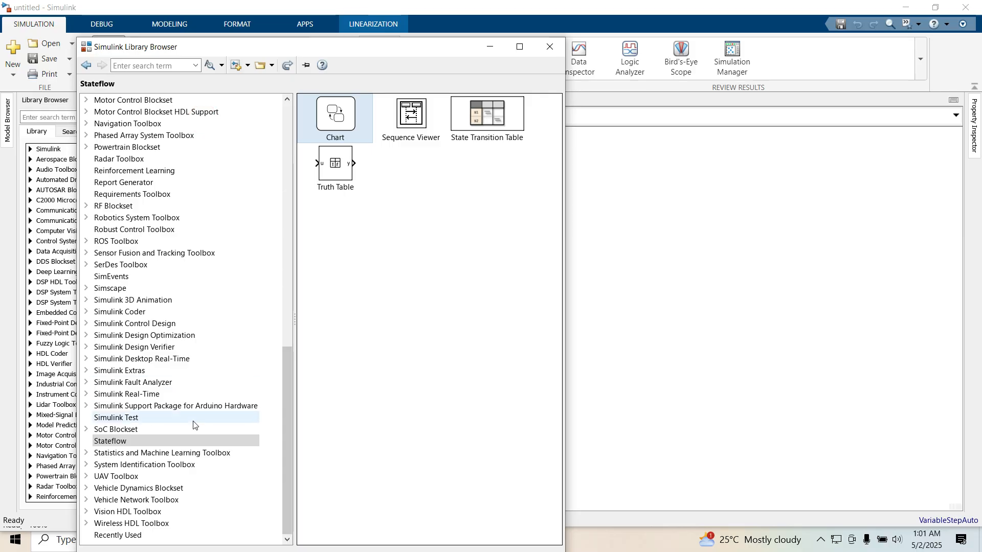
pyautogui.scroll(6, 153, 256)
pyautogui.scroll(2, 161, 230)
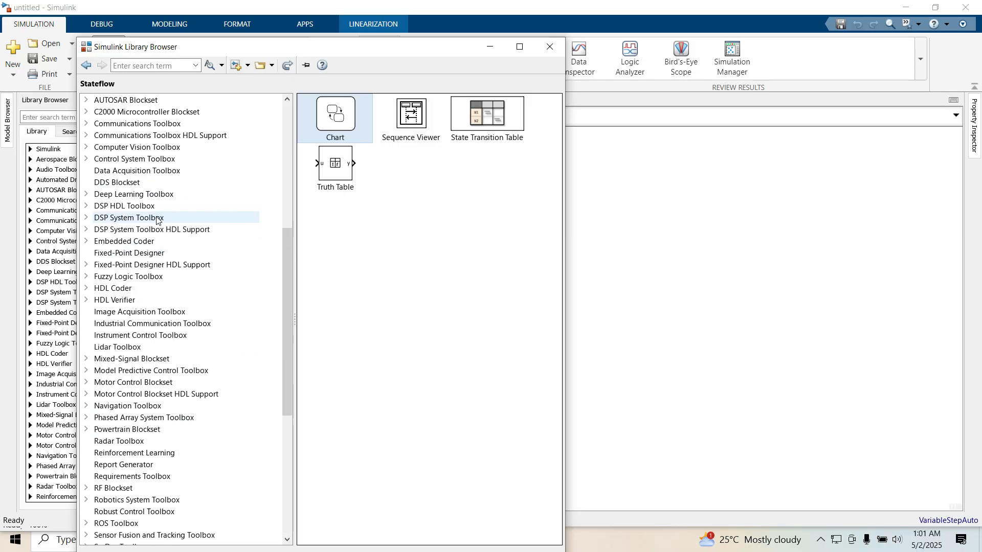
pyautogui.scroll(-10, 160, 307)
pyautogui.moveTo(326, 113); pyautogui.dragTo(540, 217)
pyautogui.doubleClick(541, 216)
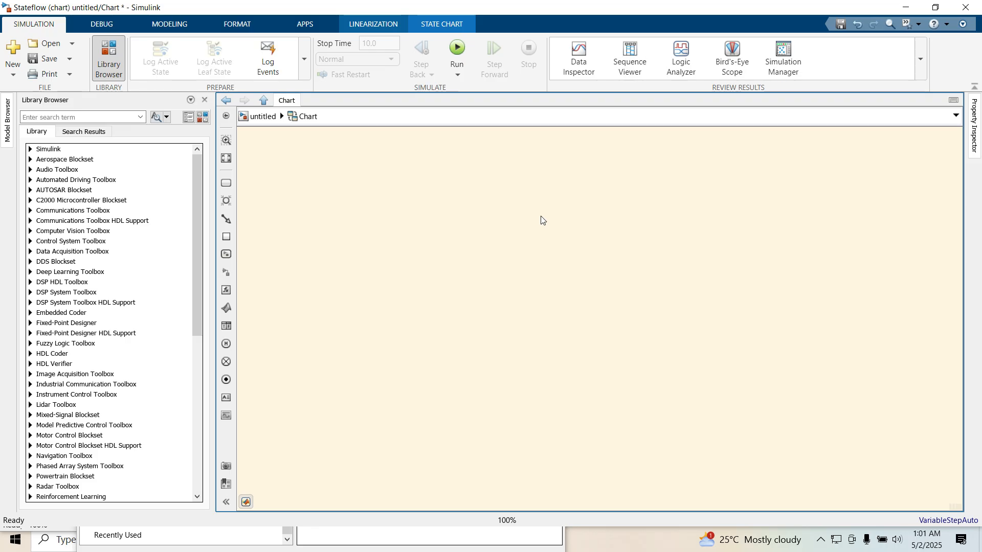
# - Add a state named Robot and enlarge it to fill most of the chart
pyautogui.moveTo(226, 183); pyautogui.dragTo(372, 233)
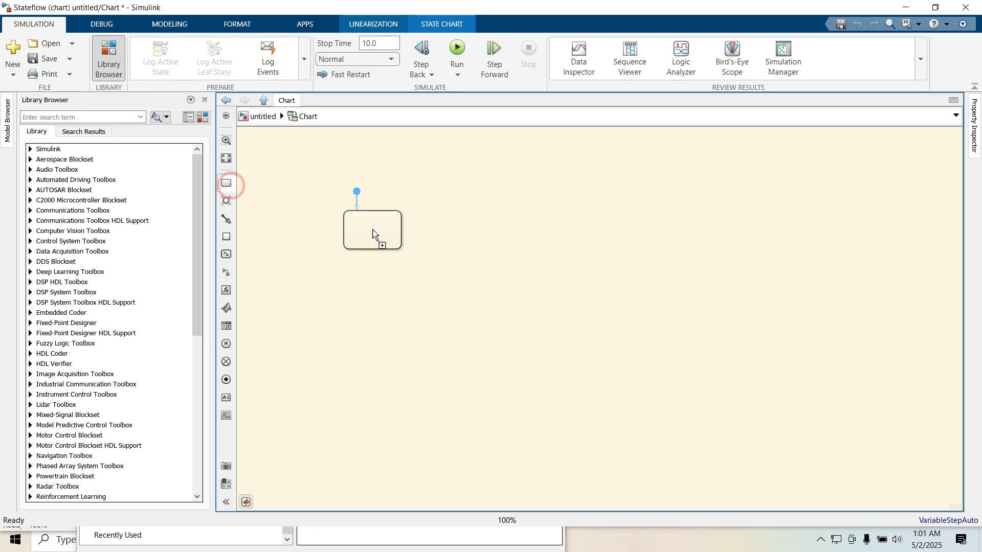
pyautogui.click(373, 229)
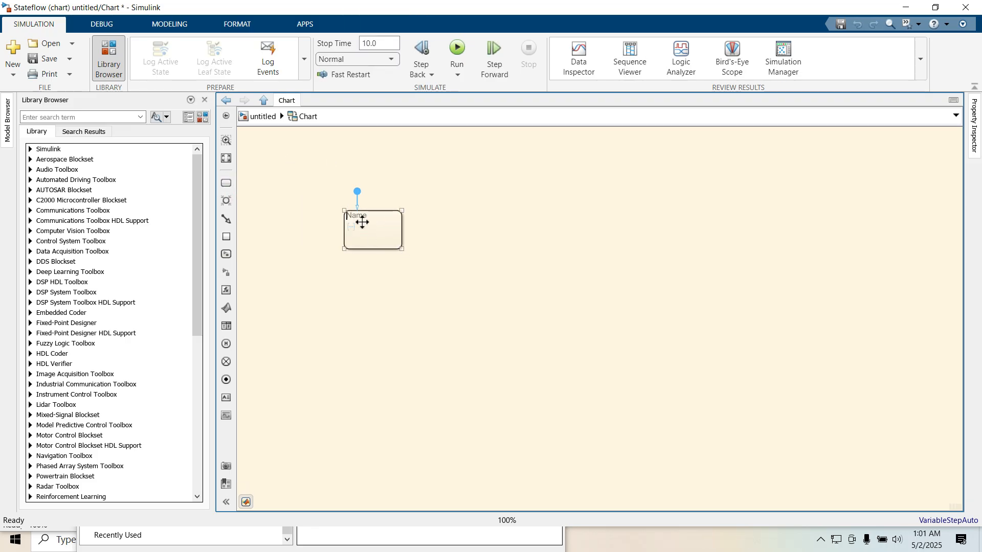
pyautogui.write('Robot')
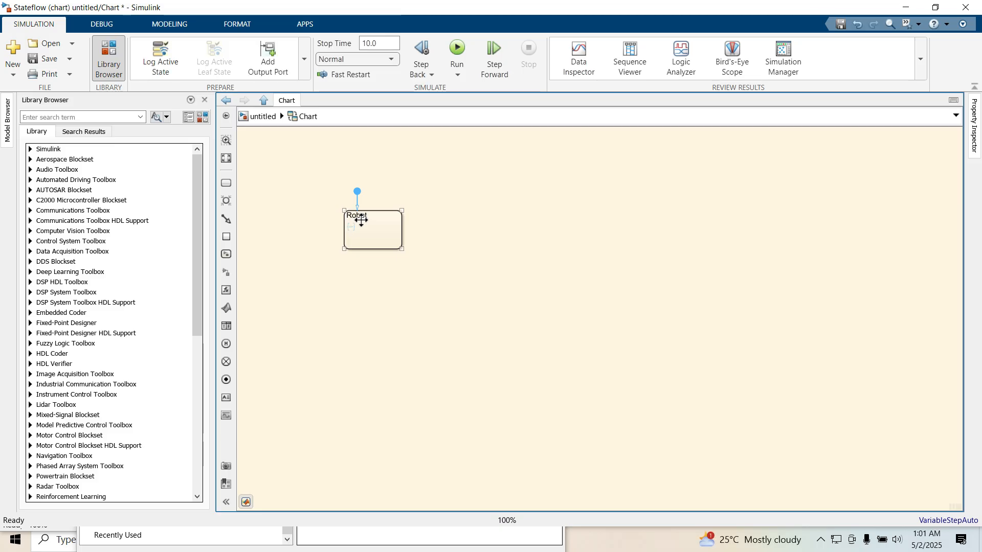
pyautogui.click(379, 279)
pyautogui.moveTo(401, 250); pyautogui.dragTo(913, 493)
pyautogui.moveTo(310, 492); pyautogui.dragTo(270, 486)
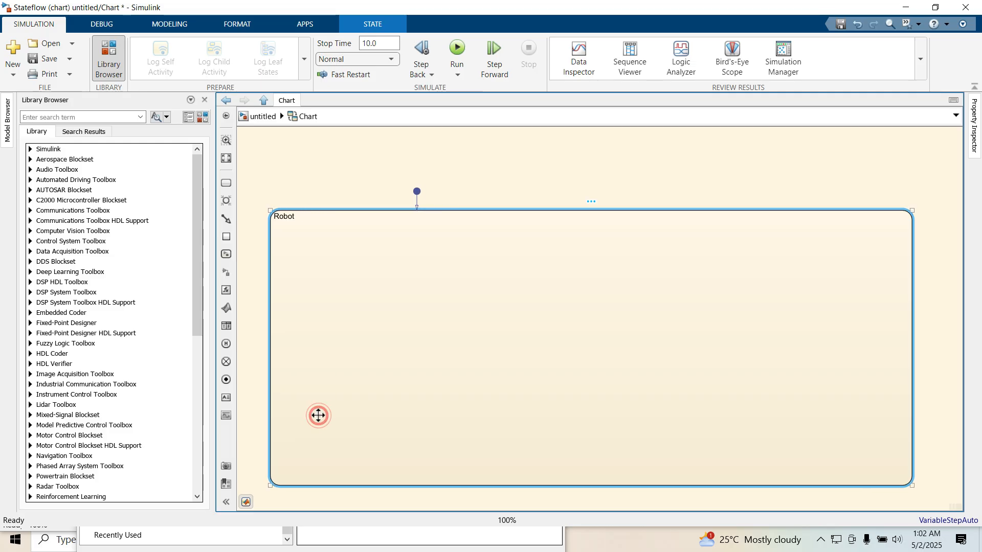
# - Add a state named PowerOff inside Robot and enlarge it slightly
pyautogui.click(318, 415)
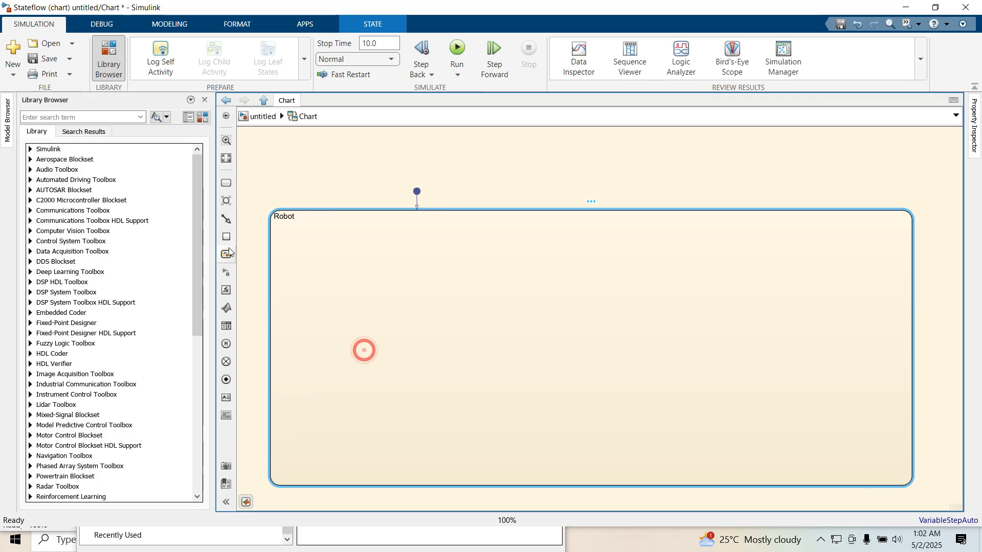
pyautogui.click(225, 183)
pyautogui.click(351, 317)
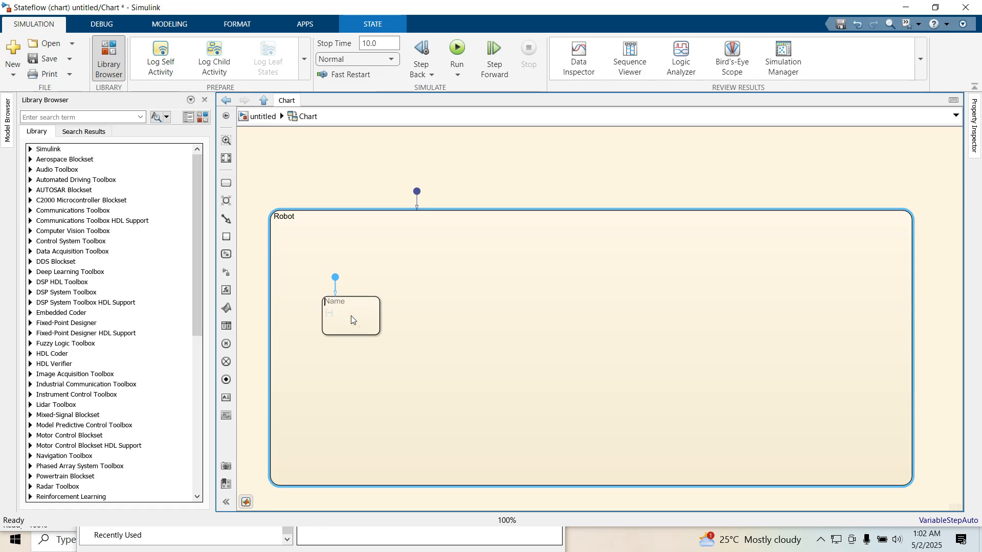
pyautogui.write('PowerOff')
pyautogui.click(373, 364)
pyautogui.moveTo(379, 335); pyautogui.dragTo(401, 390)
pyautogui.click(450, 383)
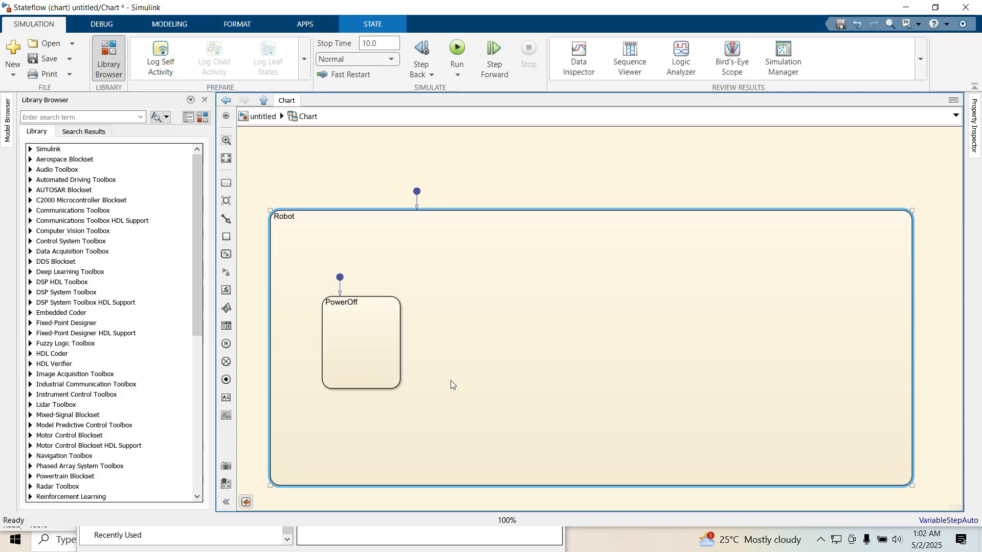
# - Add the entry actions Status=0; and Mode=0 to the PowerOff state
pyautogui.click(374, 323)
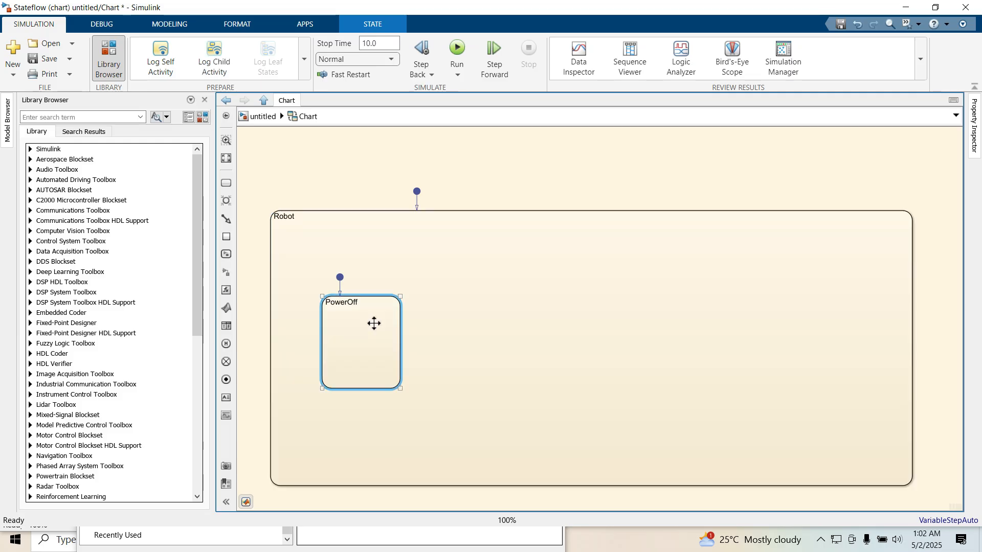
pyautogui.click(353, 303)
pyautogui.click(343, 314)
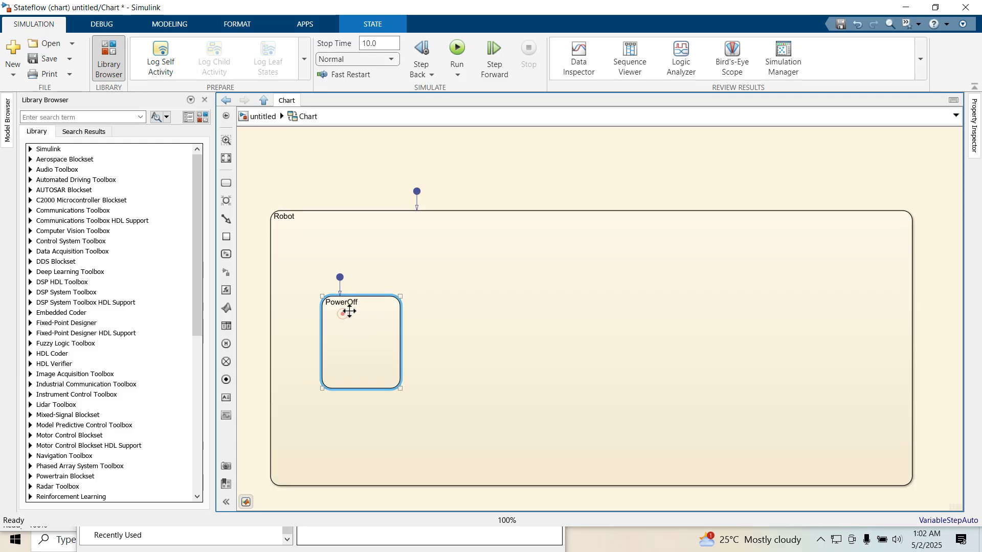
pyautogui.click(355, 307)
pyautogui.click(356, 303)
pyautogui.click(347, 306)
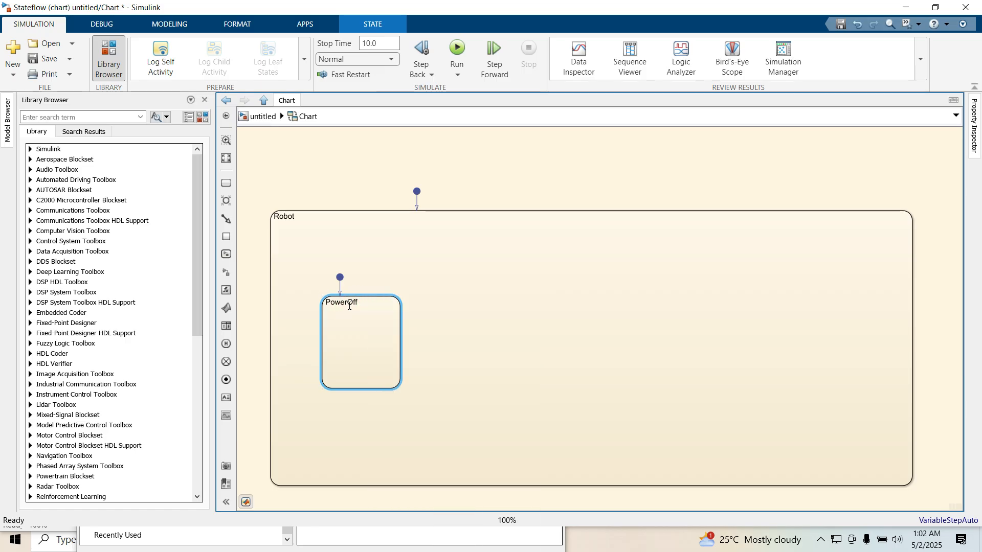
pyautogui.write('en: Status=')
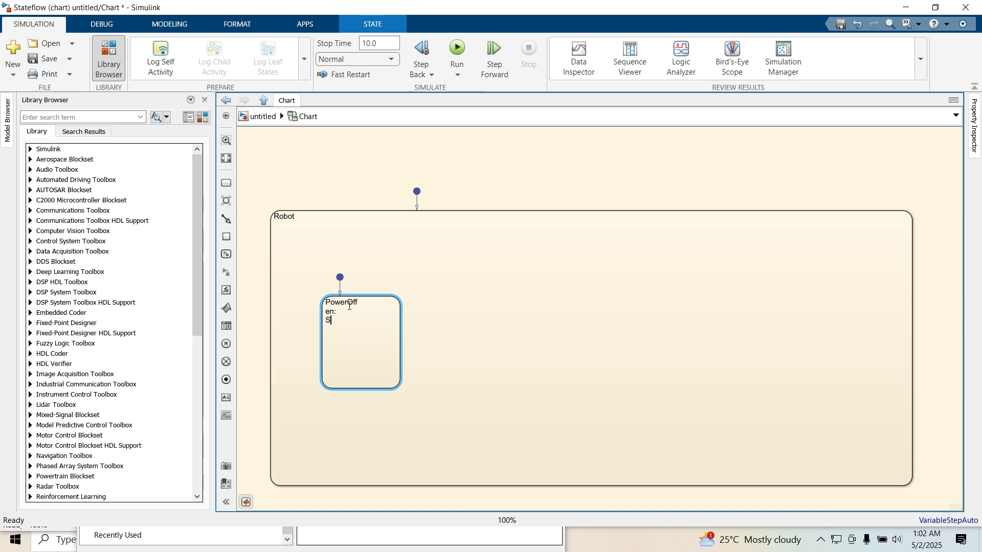
pyautogui.write('0; ')
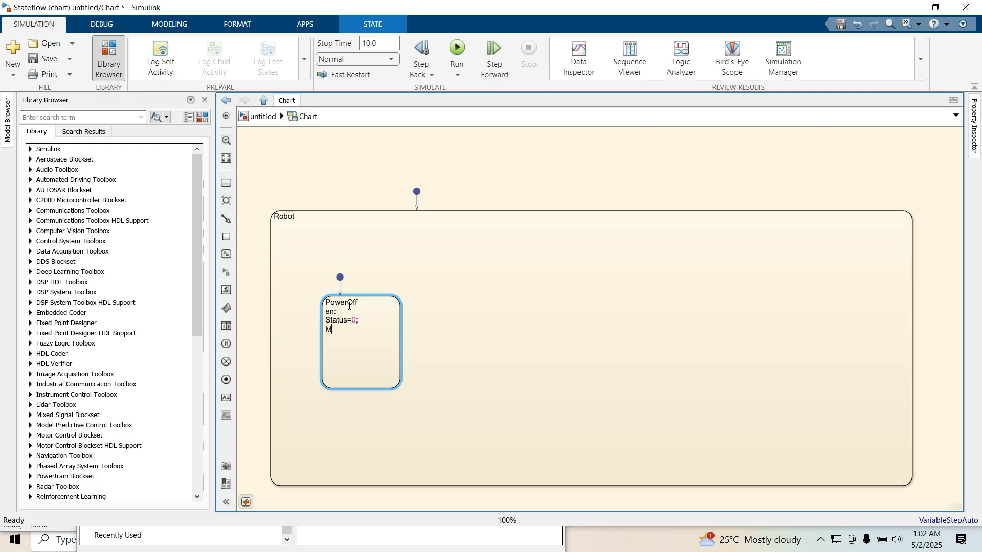
pyautogui.write('Mode=0;')
# - Create a PowerOn state to the right of PowerOff and enlarge it toward the lower right
pyautogui.moveTo(349, 306); pyautogui.dragTo(539, 318)
pyautogui.click(441, 315)
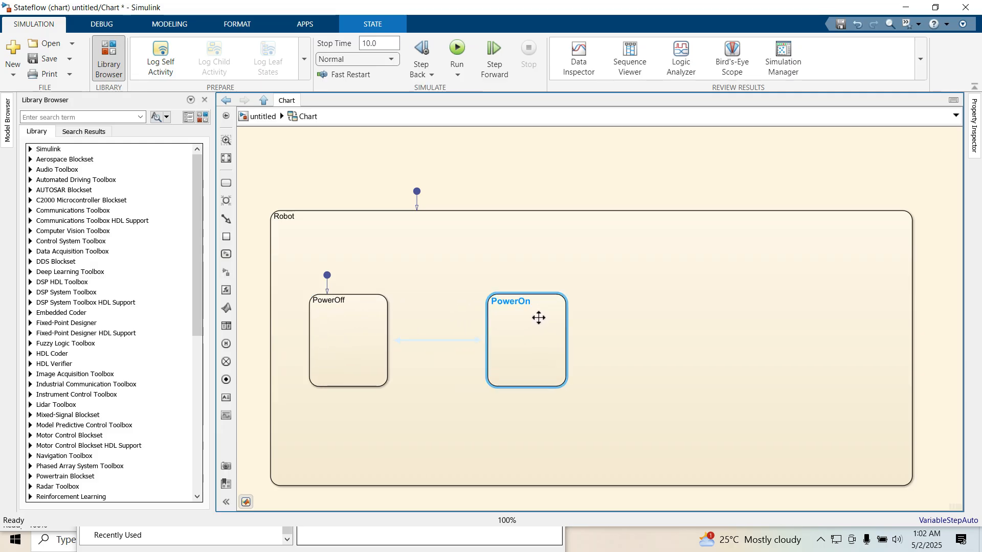
pyautogui.click(538, 319)
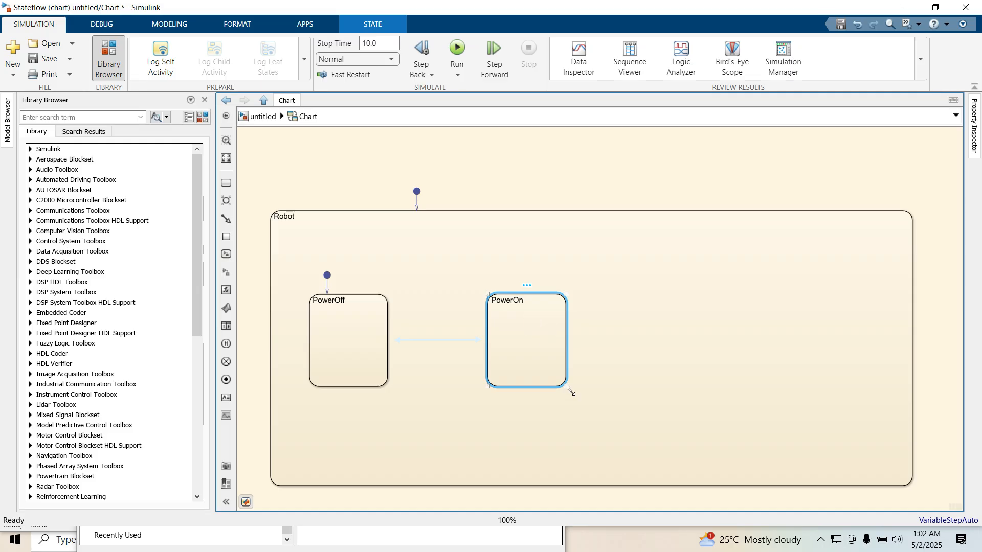
pyautogui.moveTo(565, 386); pyautogui.dragTo(834, 440)
# - Re-enter the PowerOff entry actions Status=0; and Mode=0
pyautogui.click(355, 330)
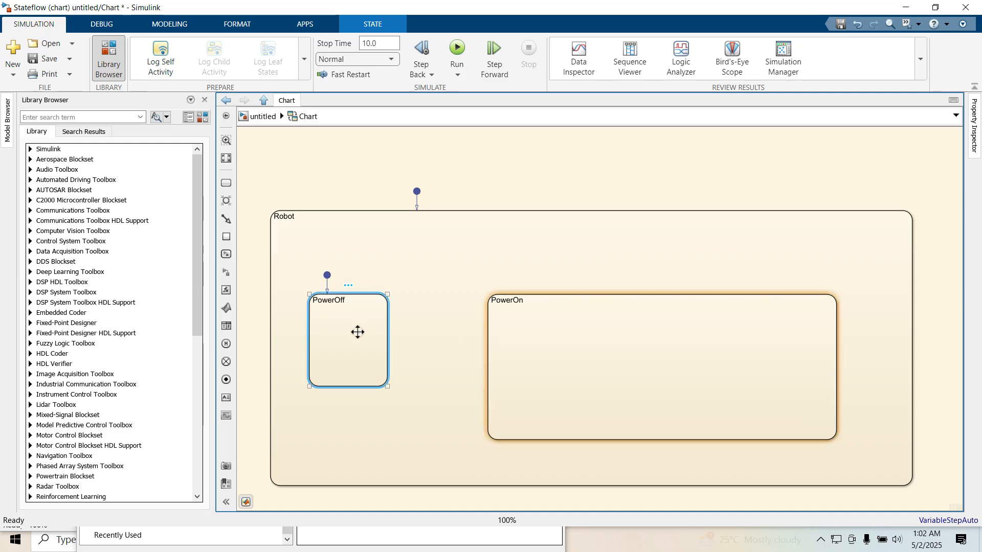
pyautogui.click(346, 300)
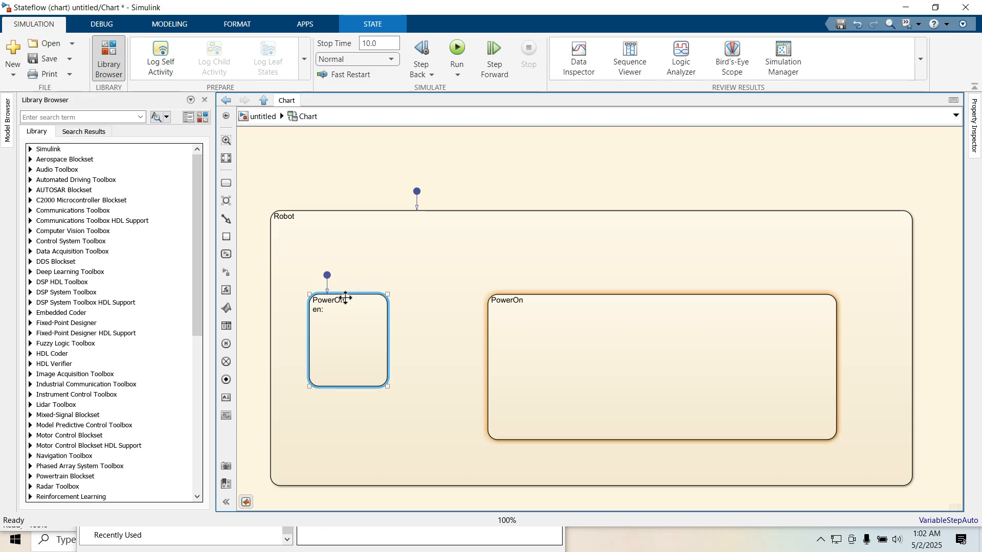
pyautogui.write('Status=0')
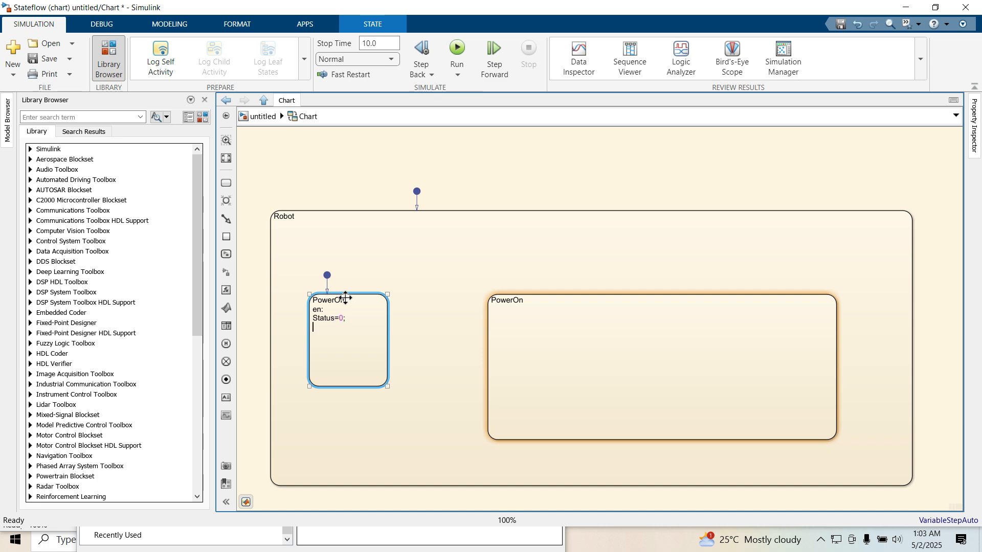
pyautogui.write('de=0;')
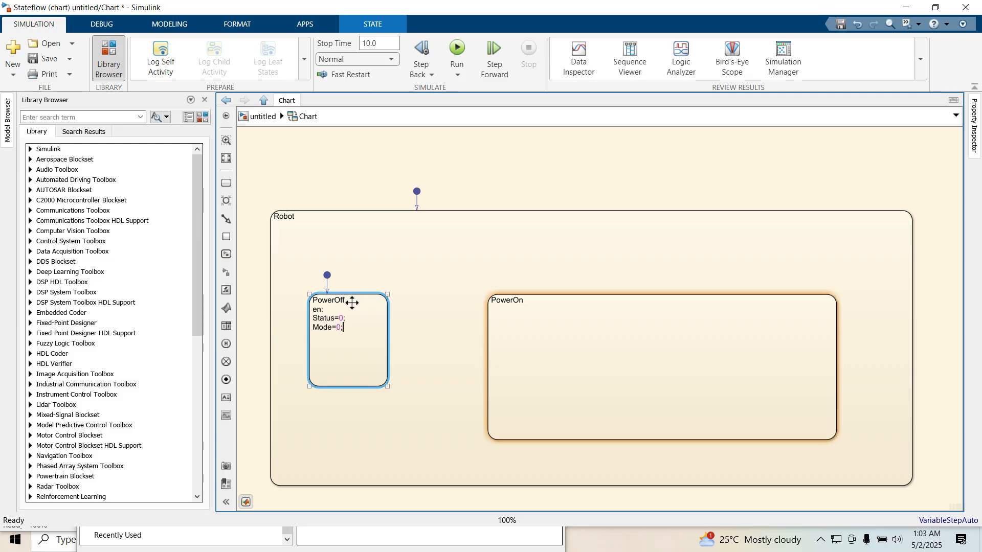
# - Add a state named Moving inside the PowerOn state
pyautogui.click(429, 310)
pyautogui.moveTo(556, 340); pyautogui.dragTo(556, 329)
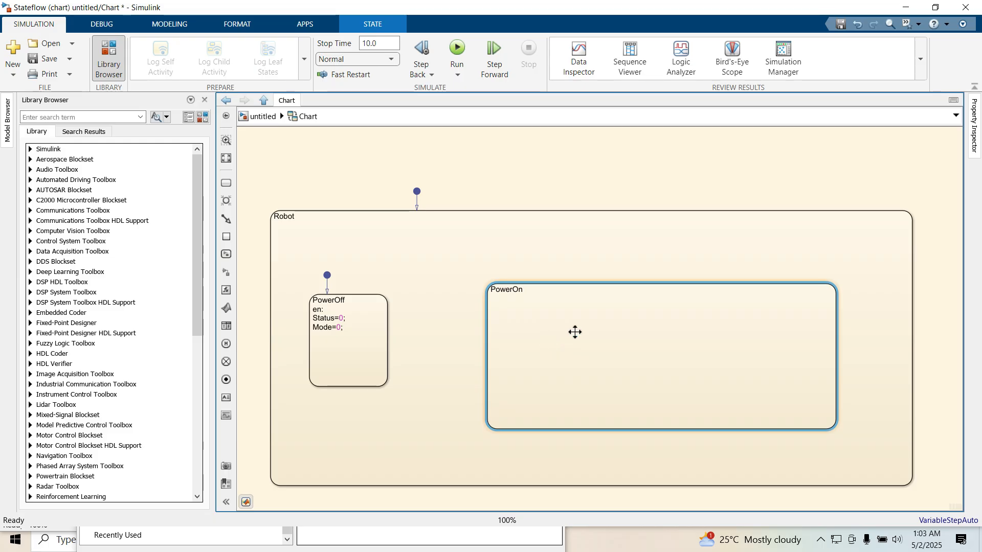
pyautogui.click(597, 335)
pyautogui.click(226, 183)
pyautogui.click(543, 353)
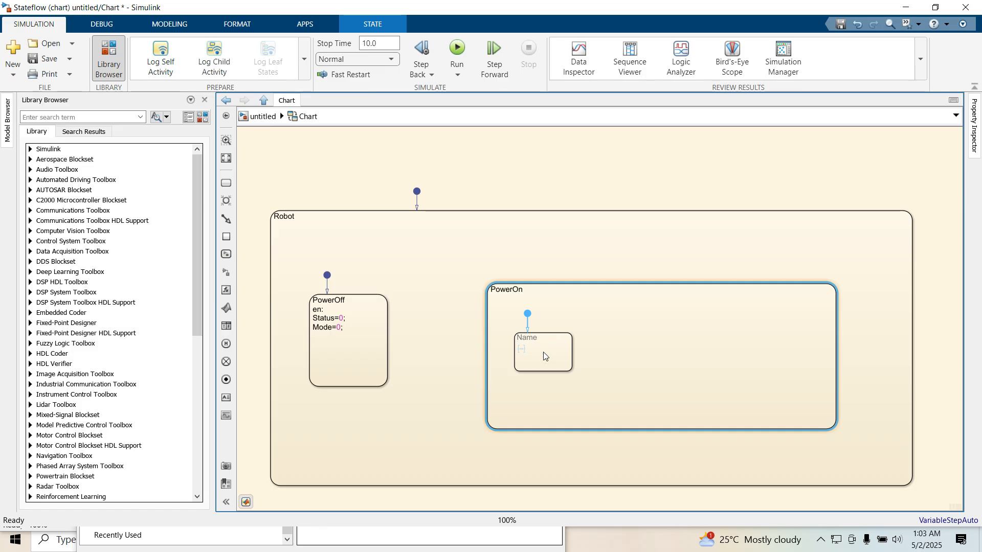
pyautogui.write('Moving')
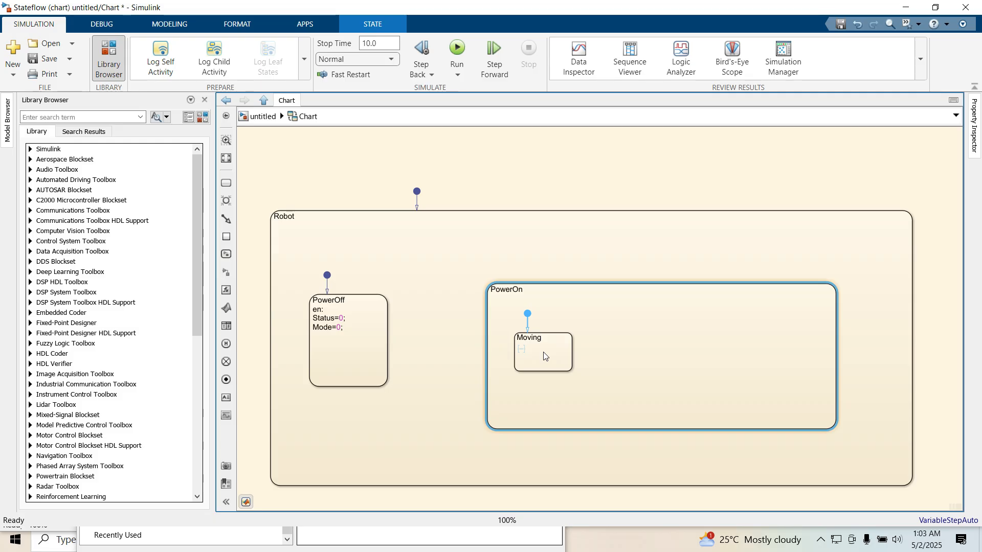
# - Duplicate the Moving state to its right inside PowerOn and rename the copy Idle
pyautogui.click(599, 358)
pyautogui.moveTo(546, 351); pyautogui.dragTo(732, 352)
pyautogui.click(728, 340)
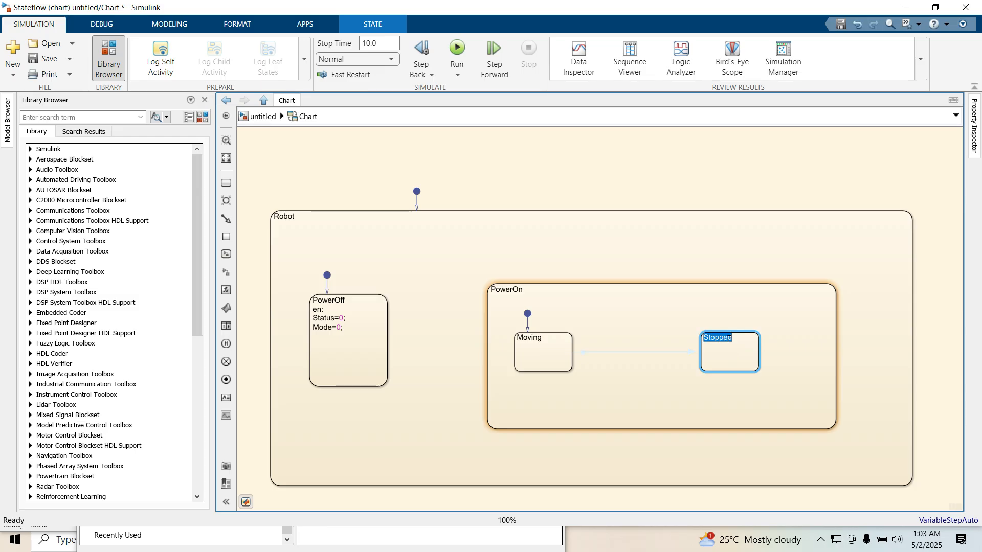
pyautogui.click(729, 339)
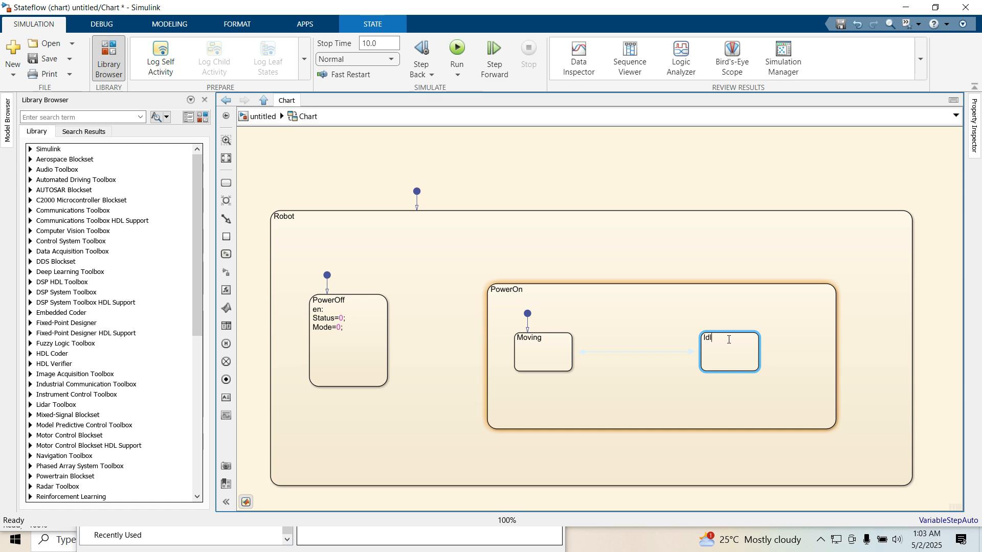
pyautogui.click(630, 421)
# - Enlarge both the Moving and Idle states
pyautogui.click(559, 359)
pyautogui.moveTo(571, 371); pyautogui.dragTo(595, 400)
pyautogui.click(729, 366)
pyautogui.moveTo(758, 371); pyautogui.dragTo(797, 400)
# - Give the Moving state the entry actions Staus=1; and Mode=2;
pyautogui.click(545, 338)
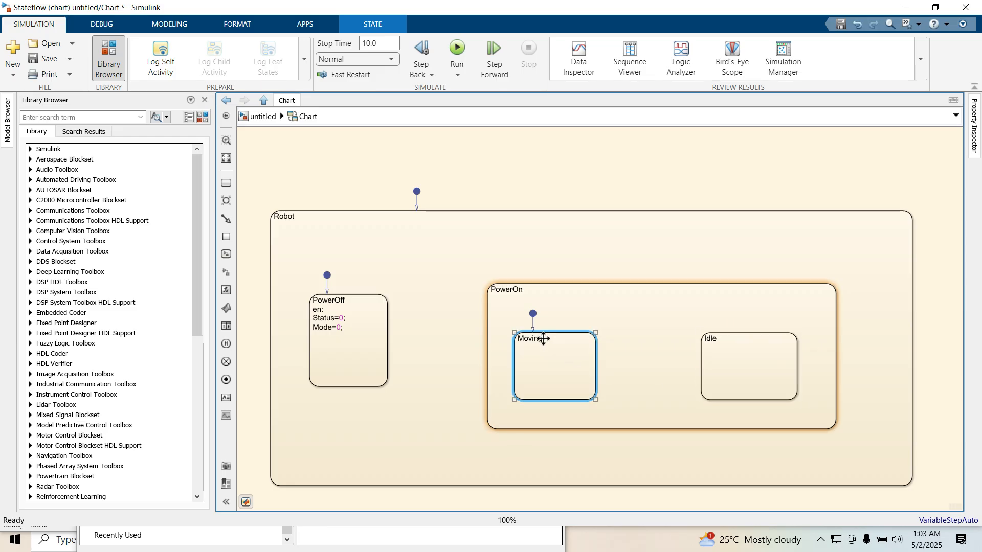
pyautogui.click(541, 339)
pyautogui.press('Return')
pyautogui.write('en: ')
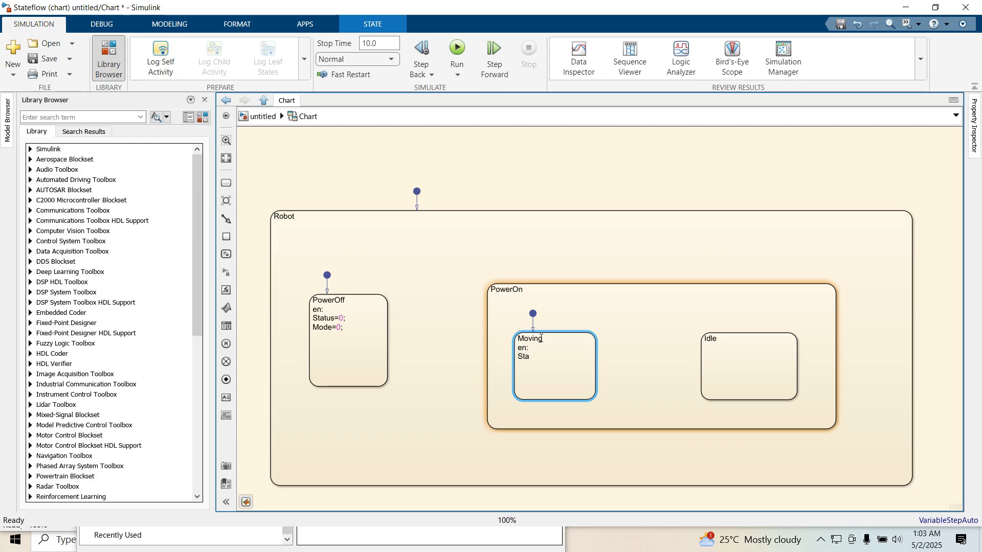
pyautogui.write('Staus=1; ')
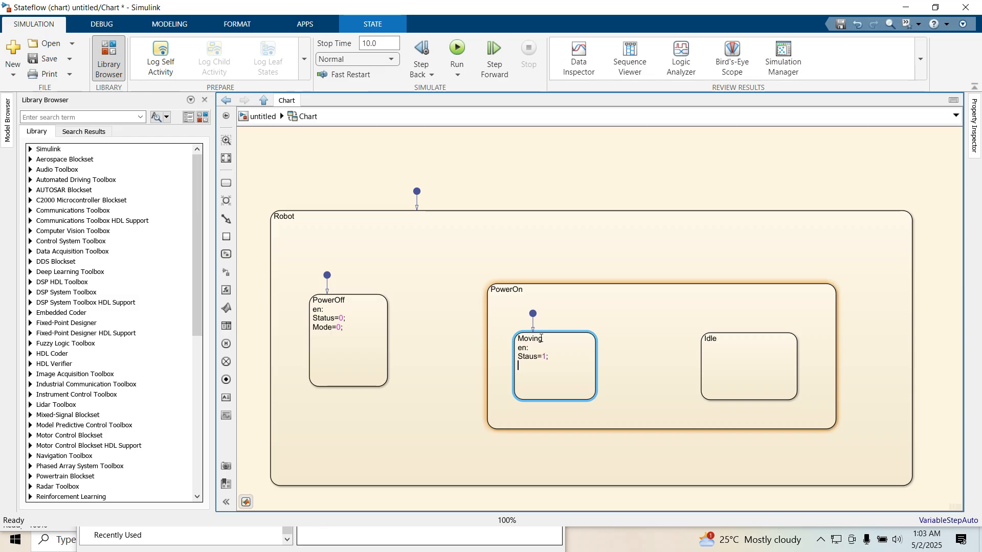
pyautogui.write('Mode=2;')
pyautogui.click(613, 360)
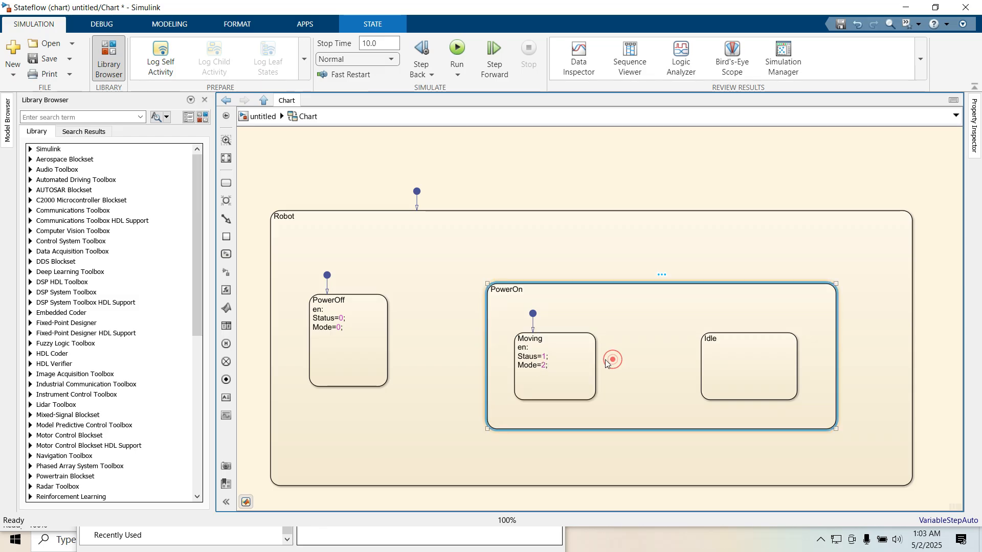
# - Draw a transition from Moving to Idle labelled after(15,sec)
pyautogui.moveTo(596, 347); pyautogui.dragTo(705, 348)
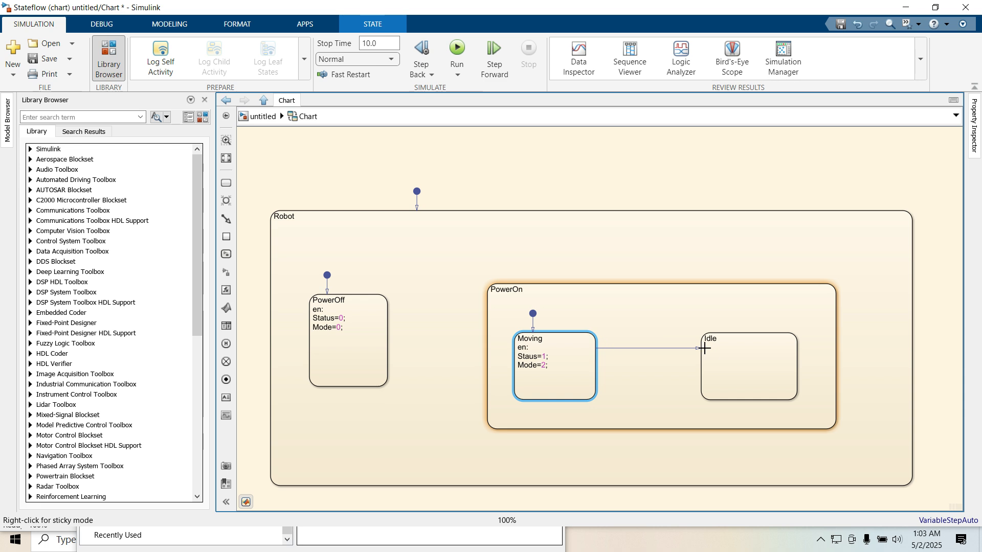
pyautogui.write('afte')
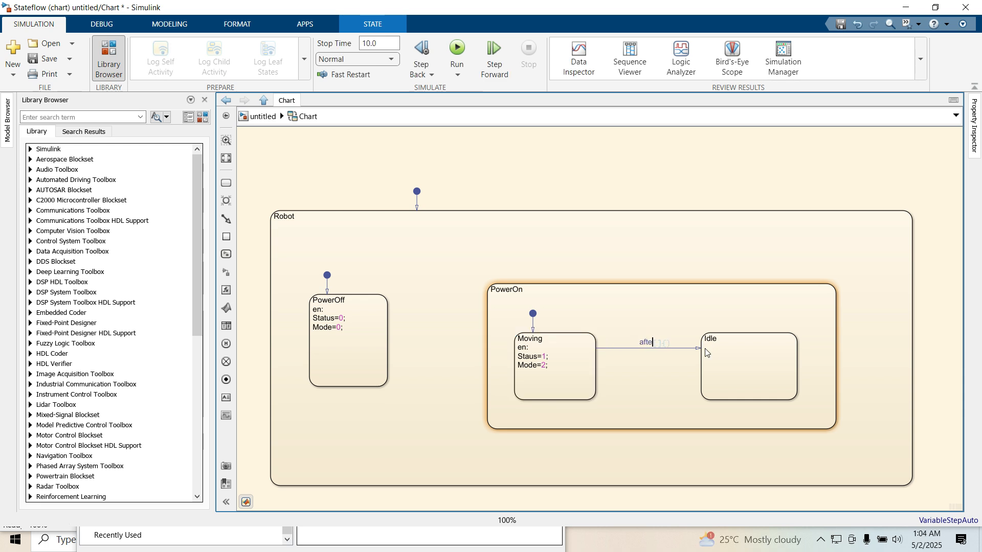
pyautogui.write('r(')
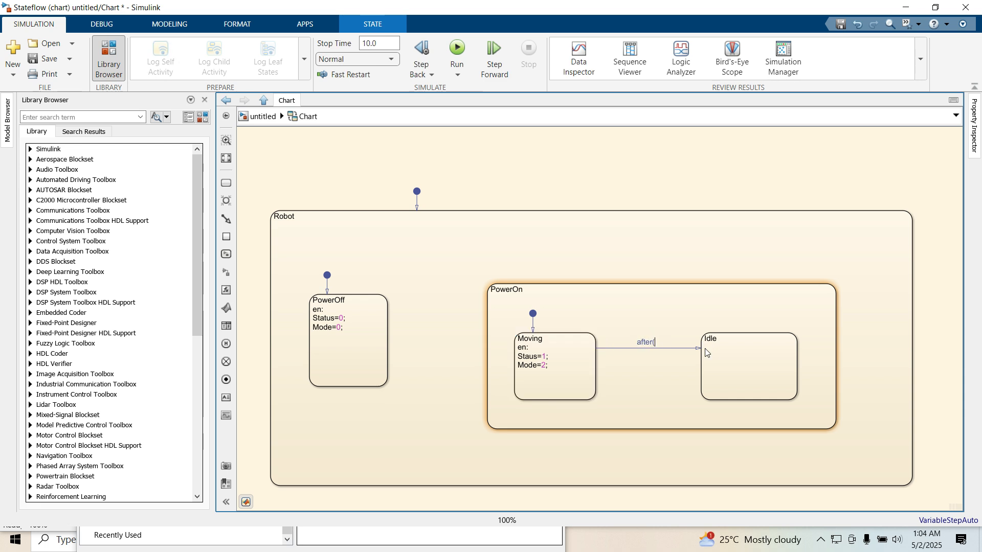
pyautogui.write('15,sec)')
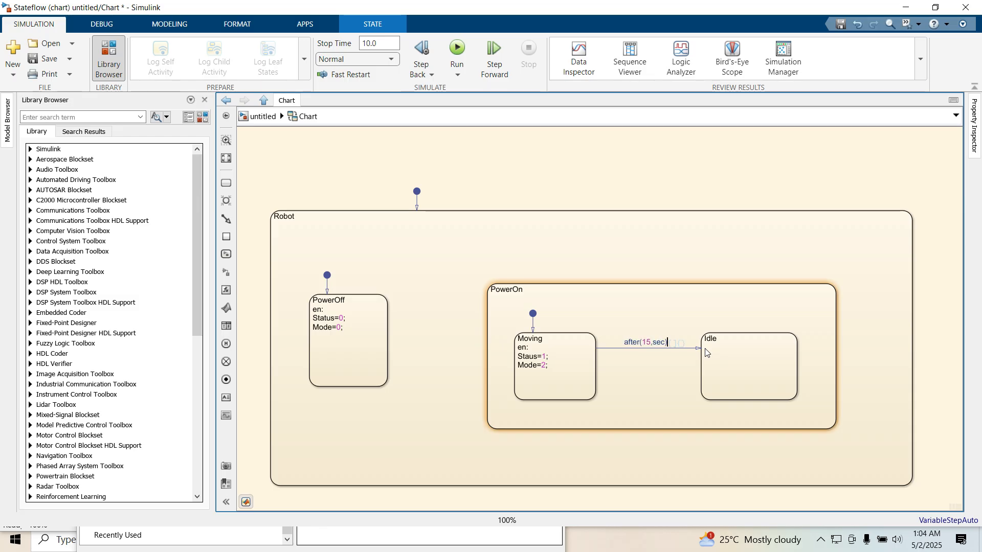
pyautogui.click(660, 377)
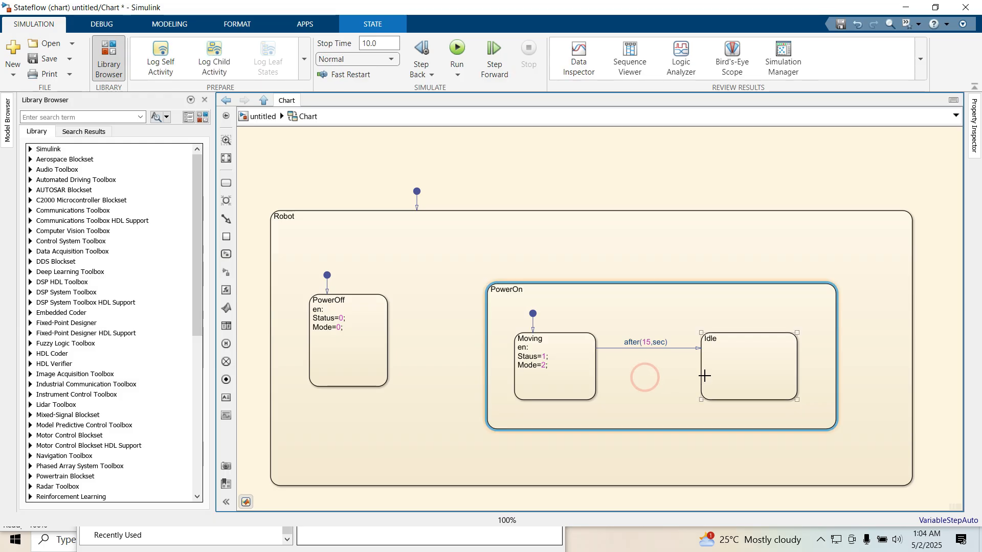
# - Draw a transition from Idle back to Moving labelled after(15,sec)
pyautogui.moveTo(701, 376); pyautogui.dragTo(596, 377)
pyautogui.write('after(15,sec)')
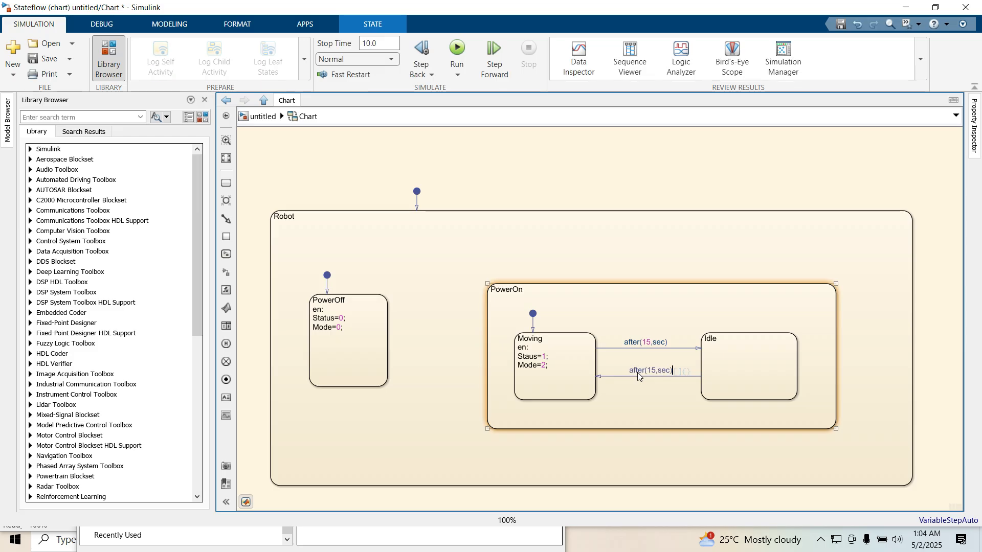
# - Give the Idle state the entry actions Status=1; and Mode=1;
pyautogui.click(718, 338)
pyautogui.click(717, 338)
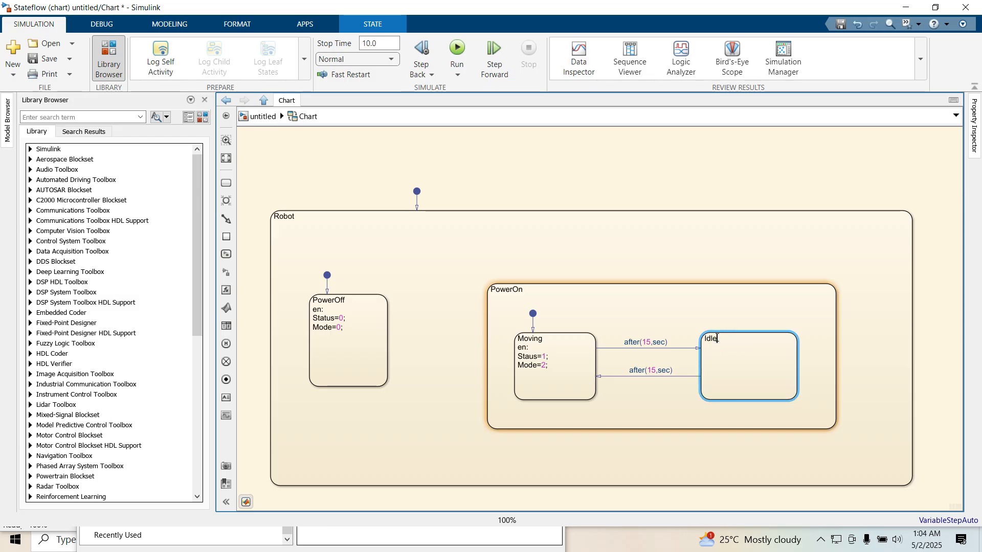
pyautogui.press('Return')
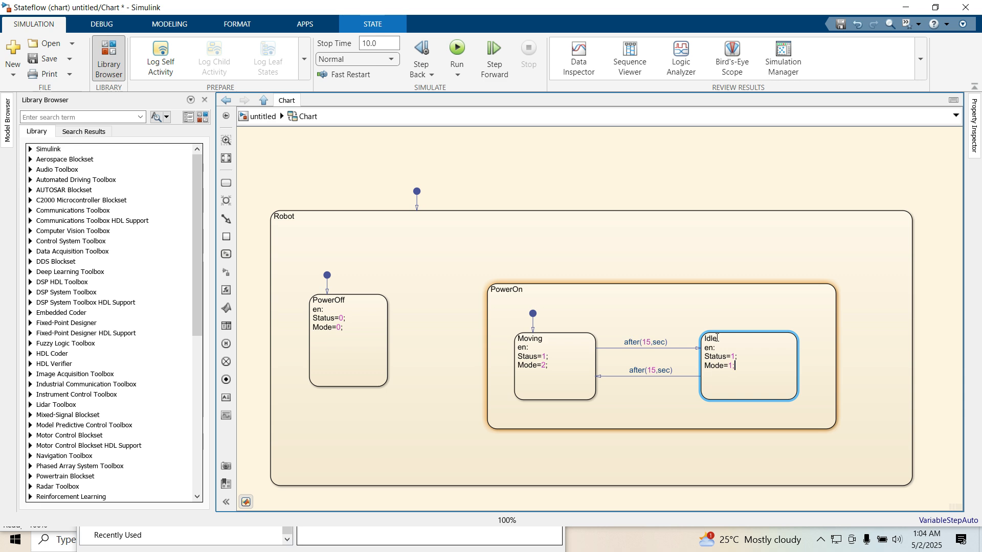
pyautogui.click(415, 284)
pyautogui.click(415, 283)
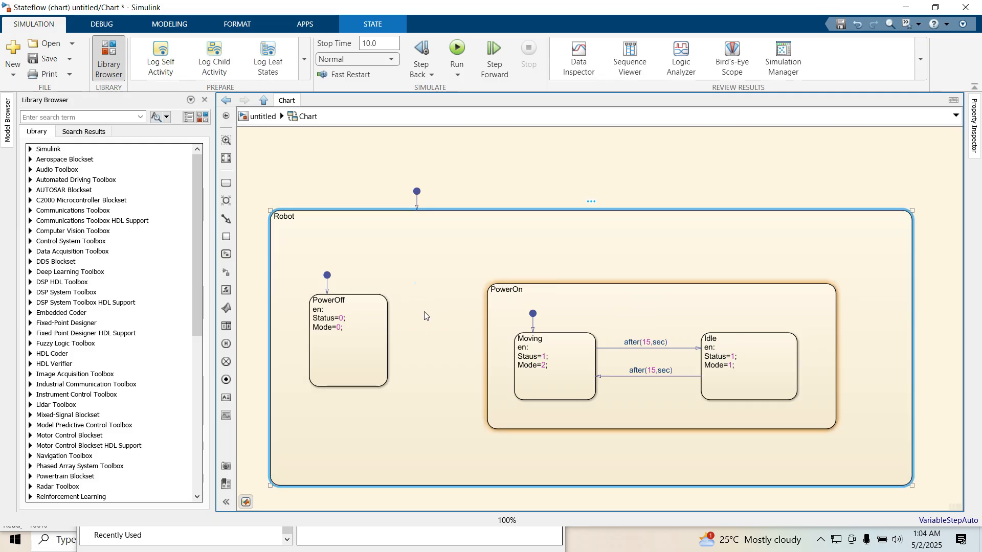
# - Draw a transition from PowerOff to PowerOn with the condition [Power==1]
pyautogui.click(385, 312)
pyautogui.moveTo(387, 309); pyautogui.dragTo(488, 309)
pyautogui.write('Powe')
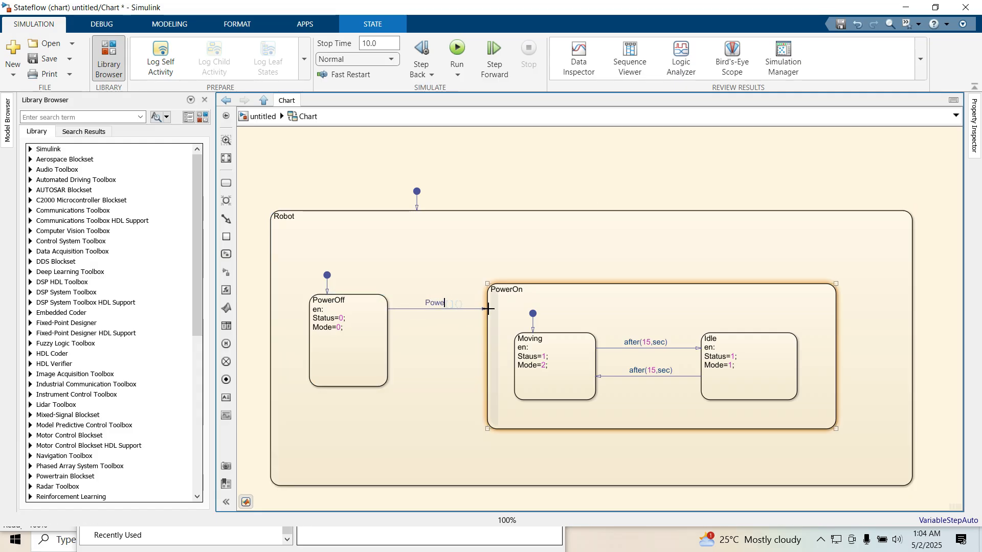
pyautogui.write('r==1]')
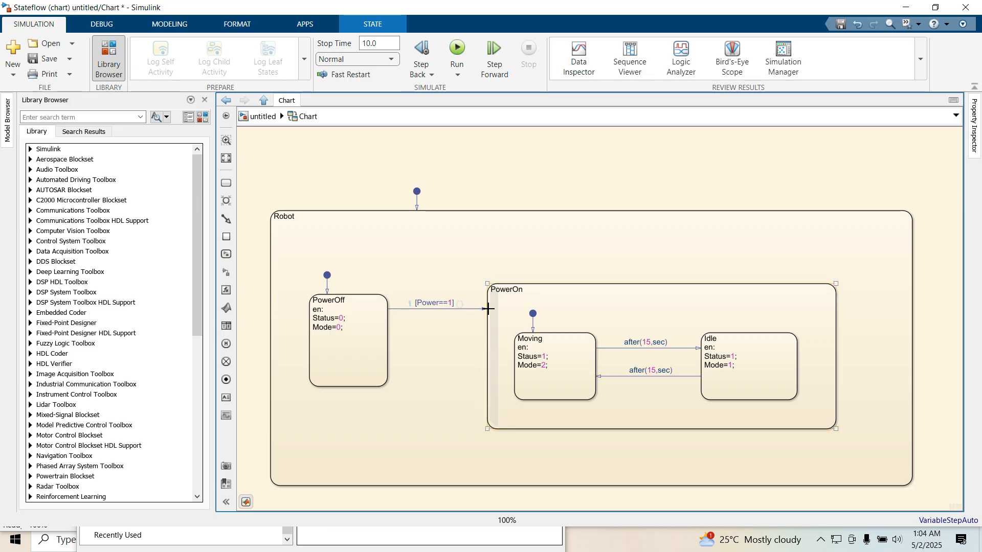
# - Draw a transition from PowerOn back to PowerOff with the condition [Power==0]
pyautogui.click(442, 362)
pyautogui.moveTo(486, 353); pyautogui.dragTo(392, 351)
pyautogui.write('Power==0')
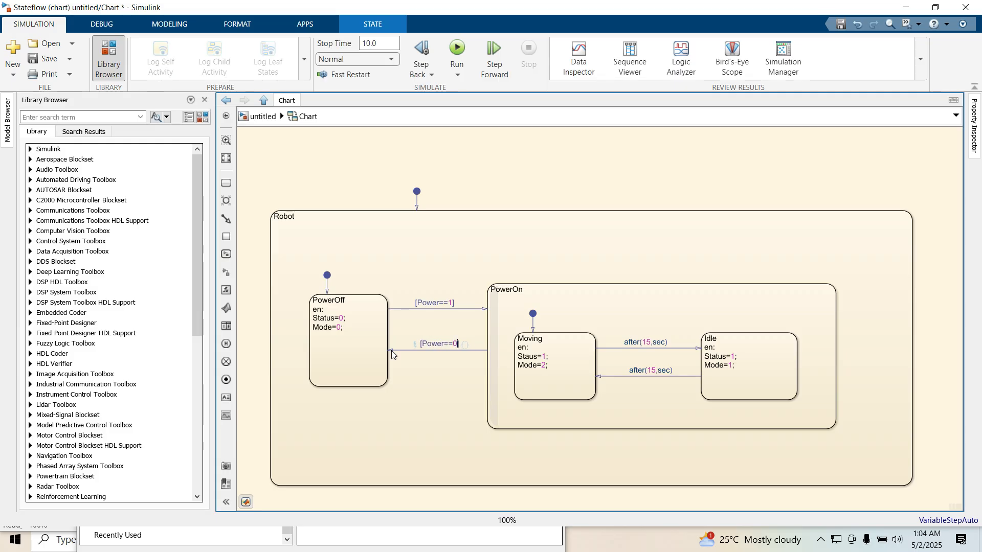
pyautogui.click(499, 178)
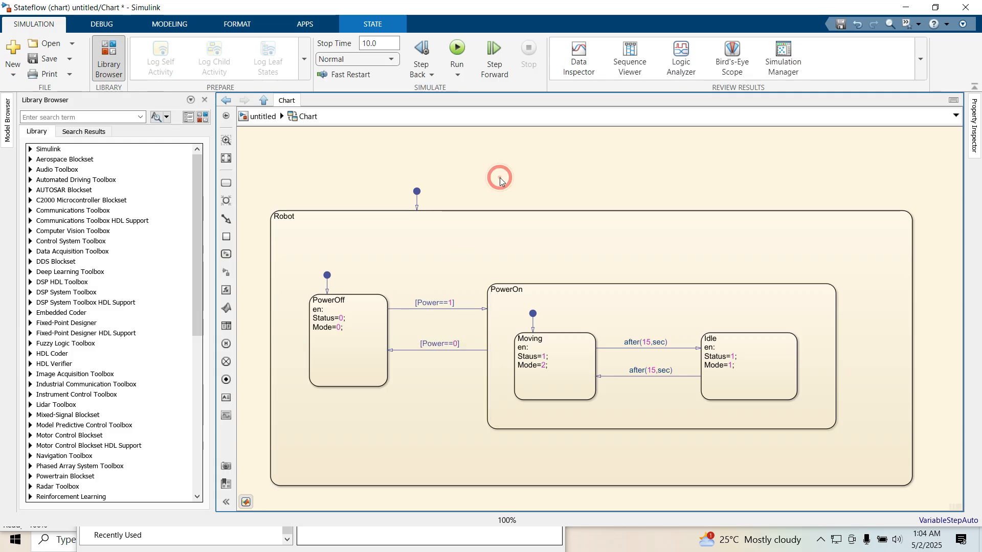
# - Review the chart's states, entry actions and transitions
pyautogui.scroll(1, 499, 180)
pyautogui.click(532, 281)
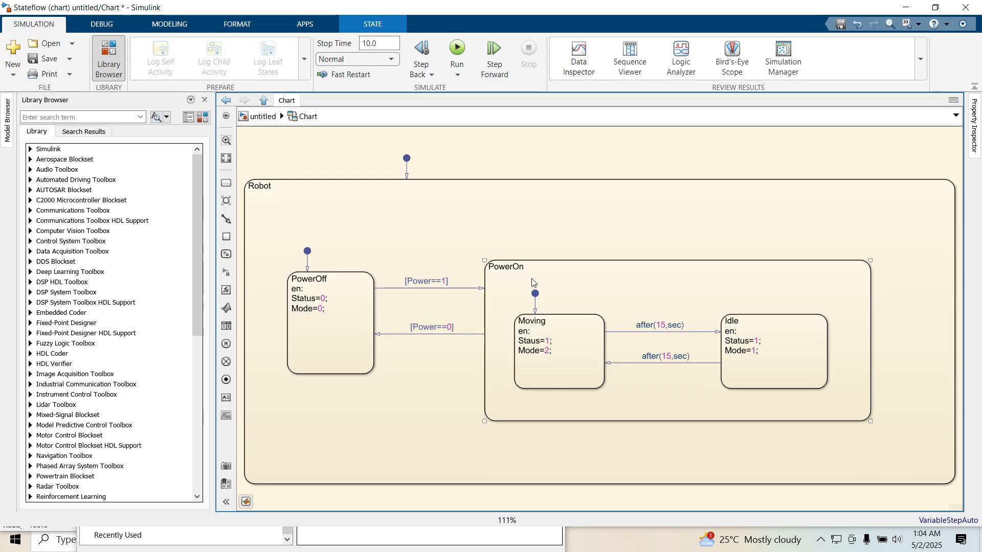
pyautogui.click(257, 187)
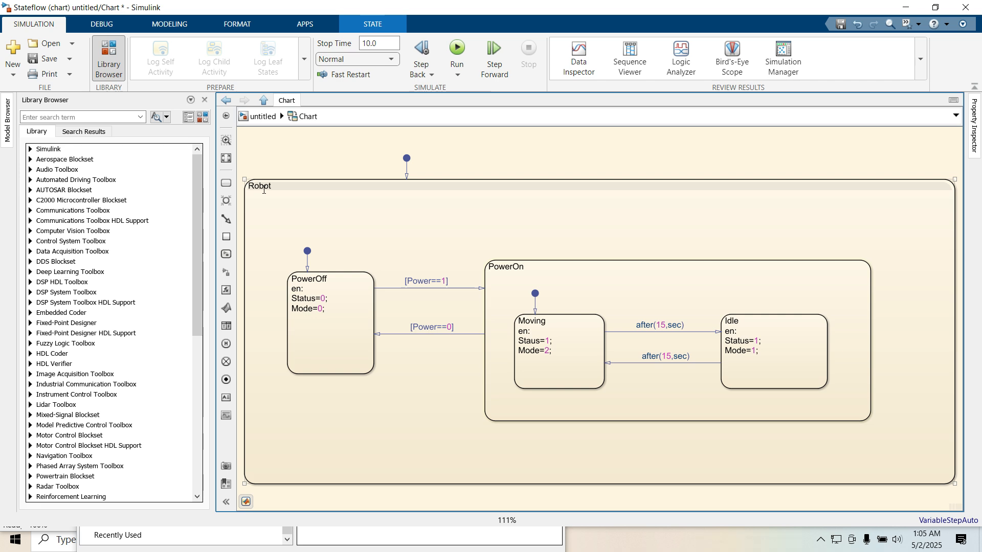
pyautogui.click(361, 291)
pyautogui.click(534, 276)
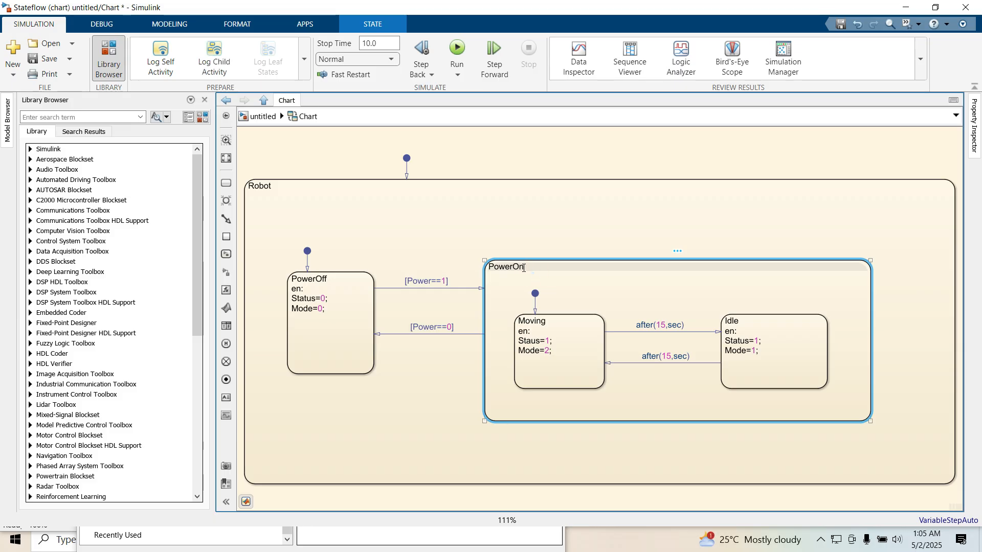
pyautogui.click(559, 331)
pyautogui.click(761, 334)
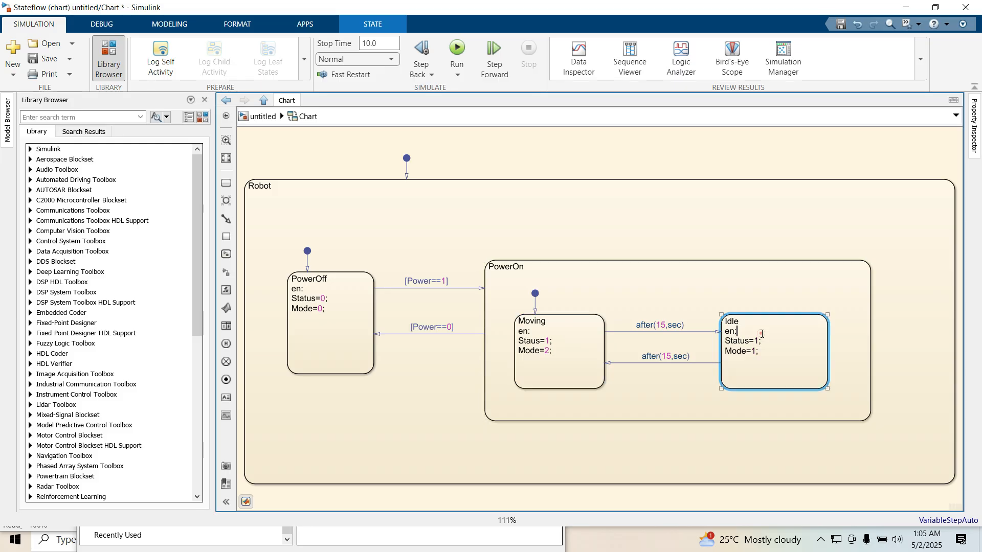
pyautogui.click(386, 213)
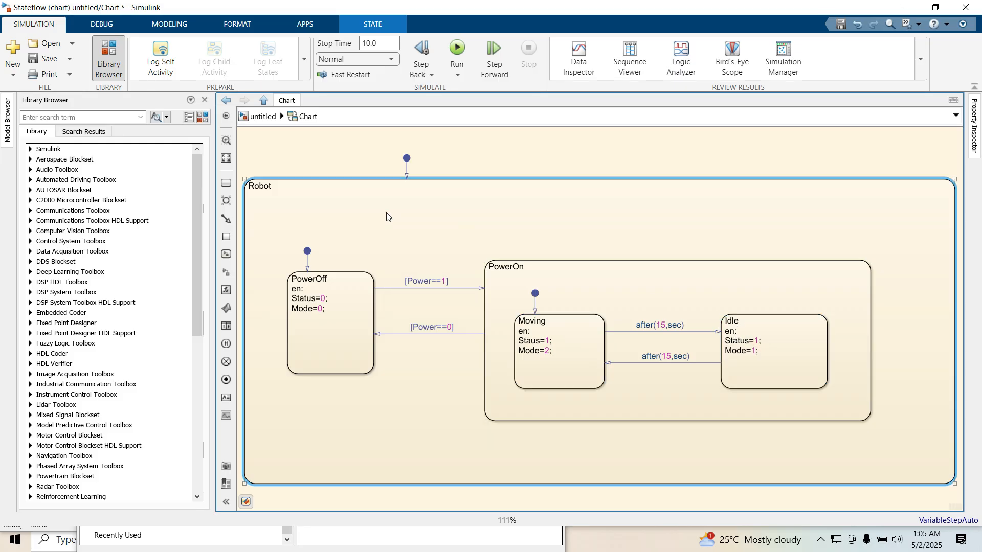
# - Open the Symbols pane and correct Staus to Status in the Moving state's entry action
pyautogui.click(164, 28)
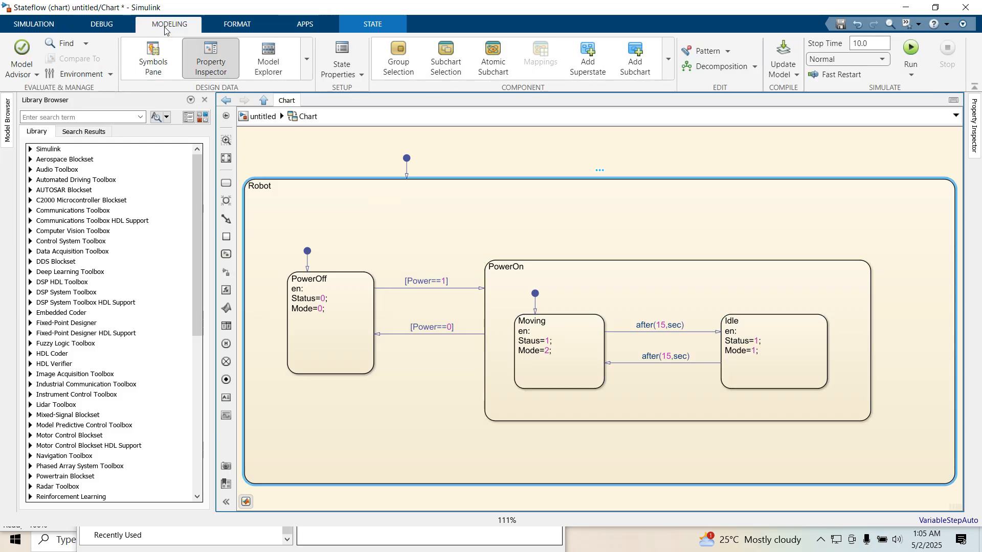
pyautogui.click(155, 56)
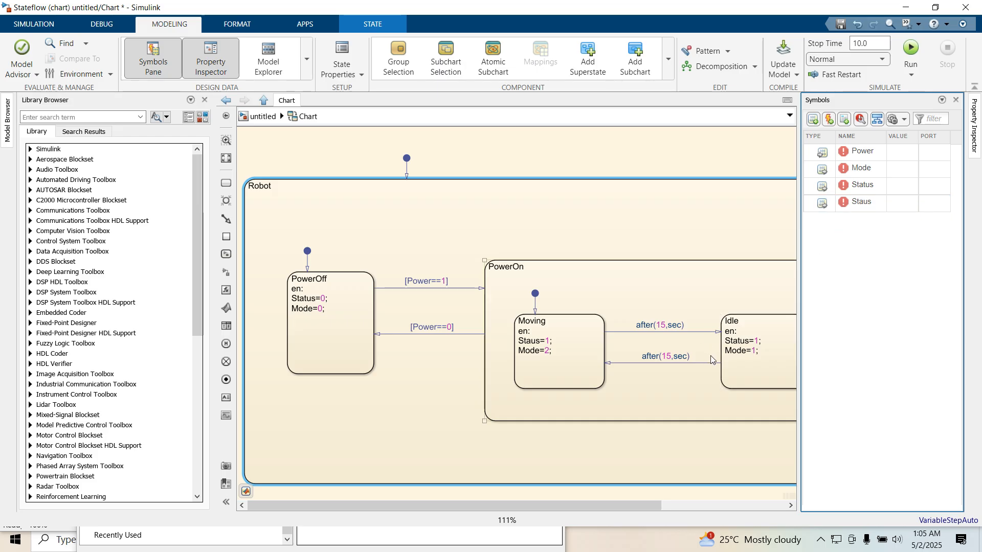
pyautogui.click(529, 345)
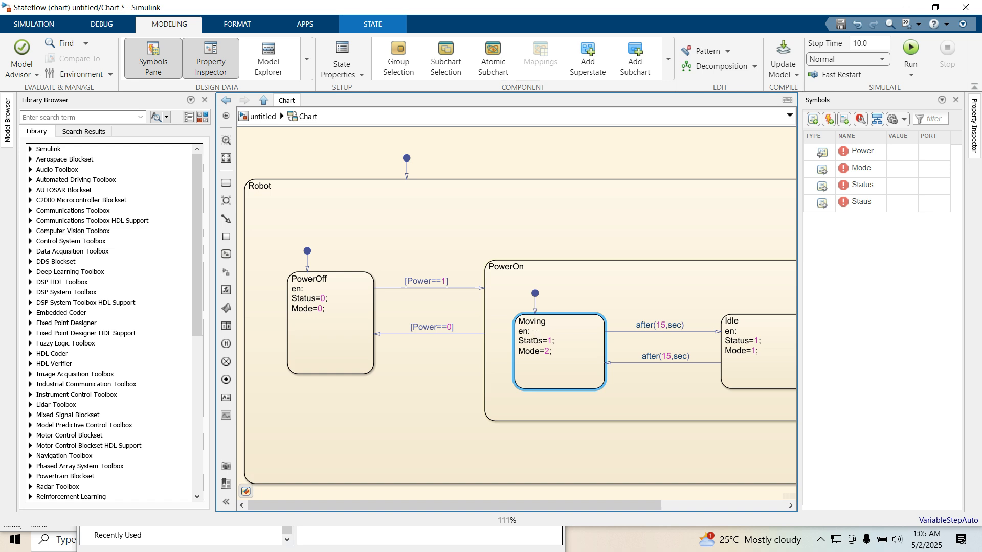
# - Resolve the chart's undefined symbols Power, Mode and Status
pyautogui.click(548, 223)
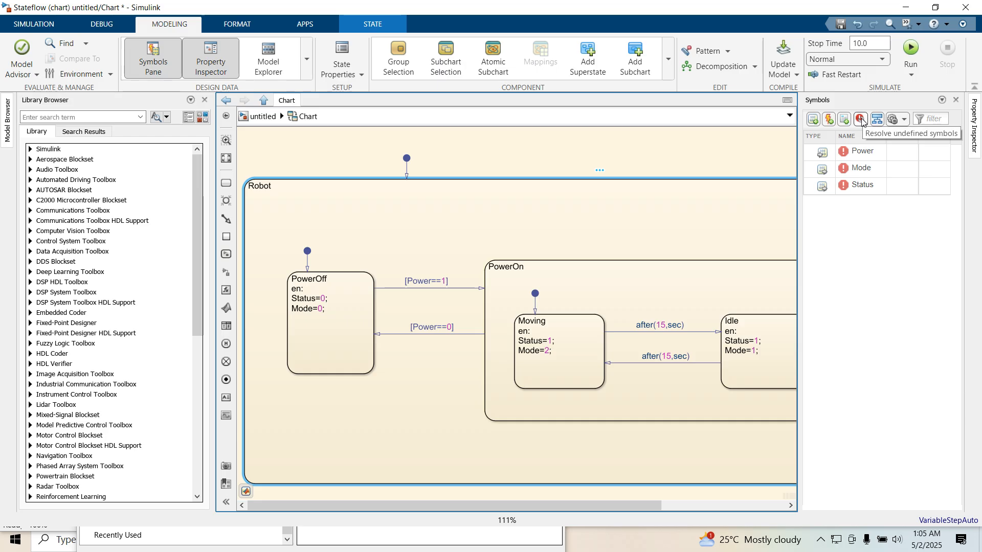
pyautogui.click(862, 121)
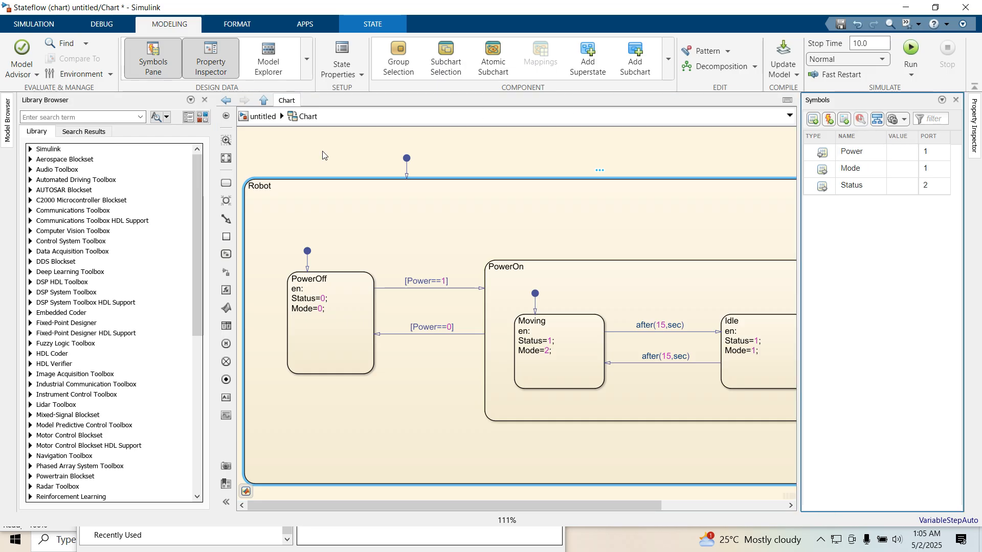
# - Return to the top-level model and add a Manual Switch block wired to the chart's Power input
pyautogui.click(253, 123)
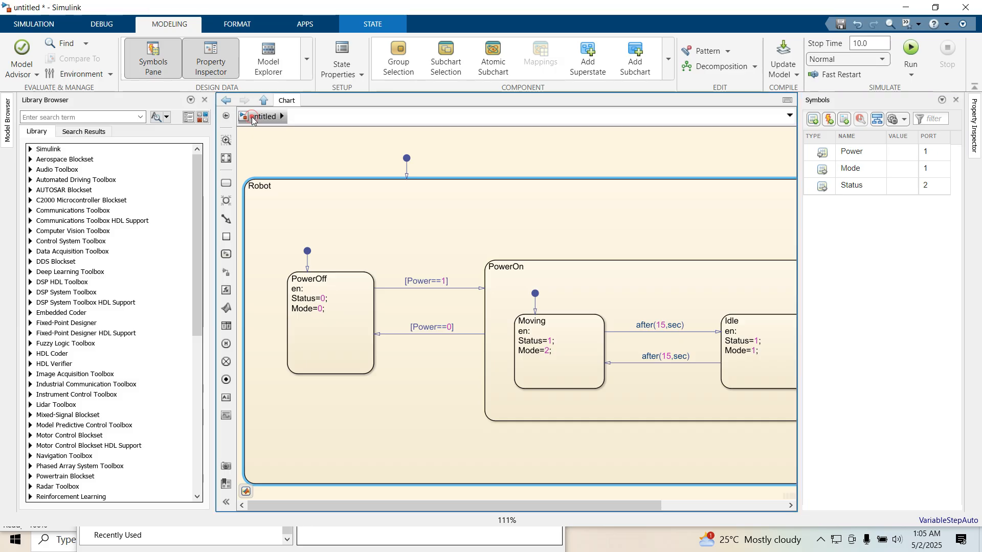
pyautogui.moveTo(556, 231); pyautogui.dragTo(574, 282)
pyautogui.click(401, 199)
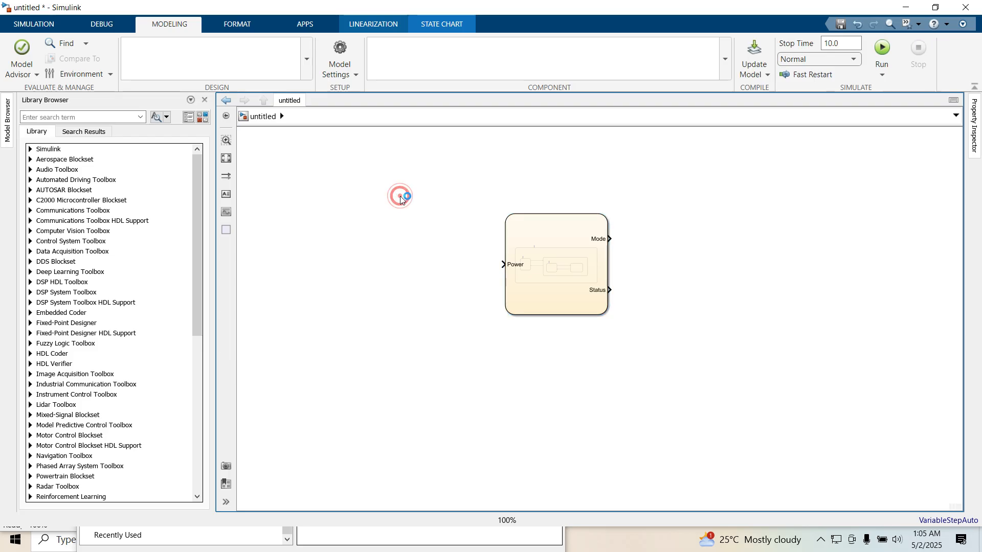
pyautogui.write('am')
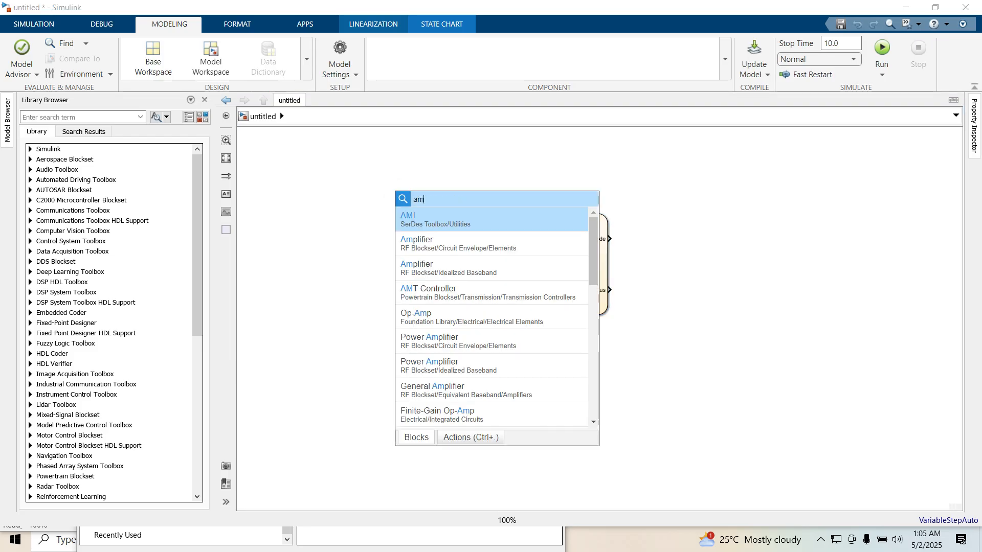
pyautogui.press('BackSpace')
pyautogui.press('BackSpace')
pyautogui.write('manu')
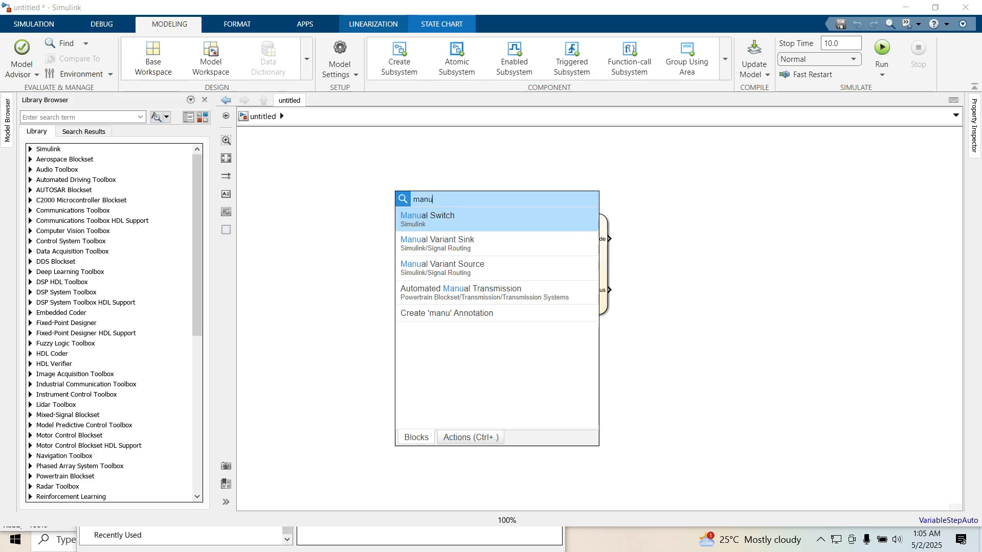
pyautogui.click(439, 224)
pyautogui.moveTo(407, 197); pyautogui.dragTo(448, 263)
pyautogui.click(477, 264)
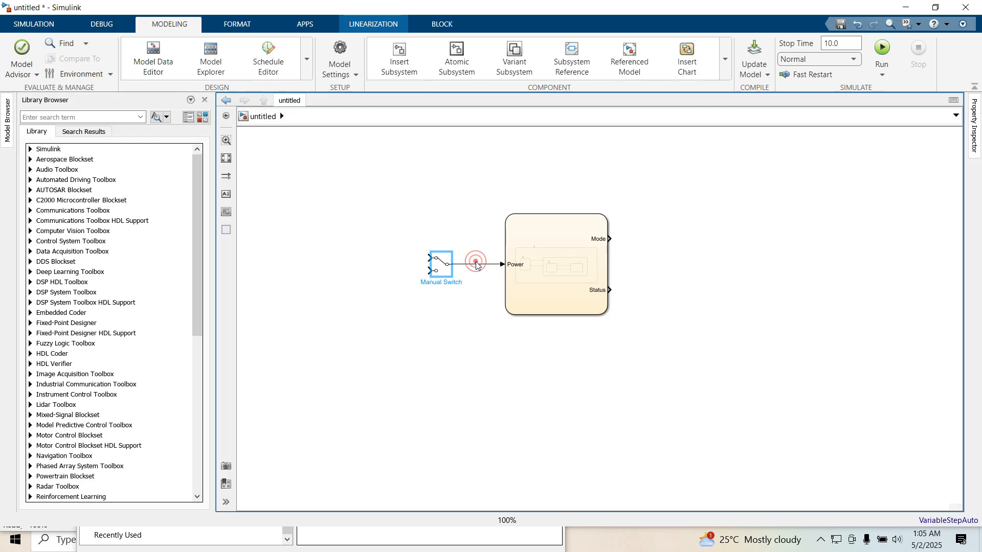
# - Add a Constant block wired to the switch's upper input and duplicate it below
pyautogui.doubleClick(364, 211)
pyautogui.write('cons')
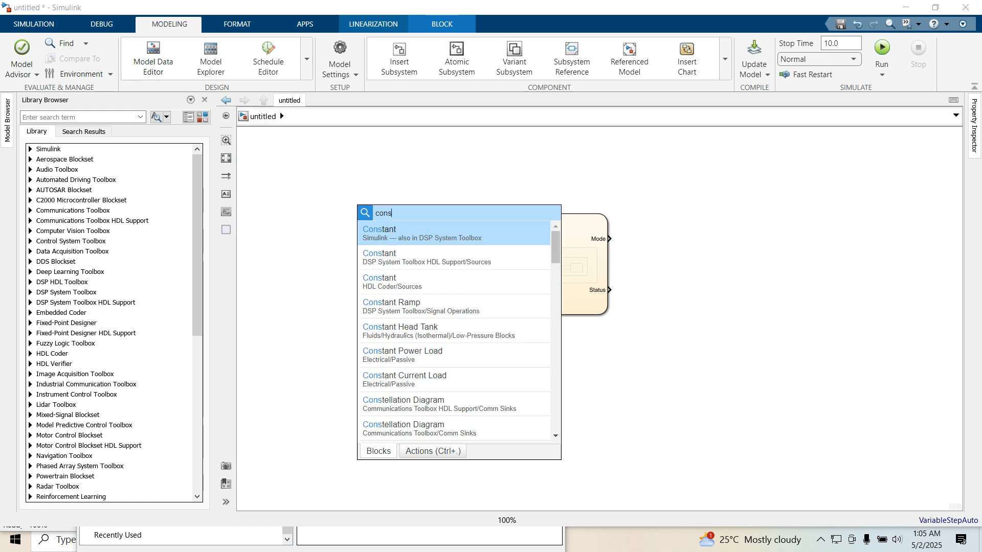
pyautogui.click(390, 232)
pyautogui.moveTo(365, 213); pyautogui.dragTo(385, 257)
pyautogui.click(412, 259)
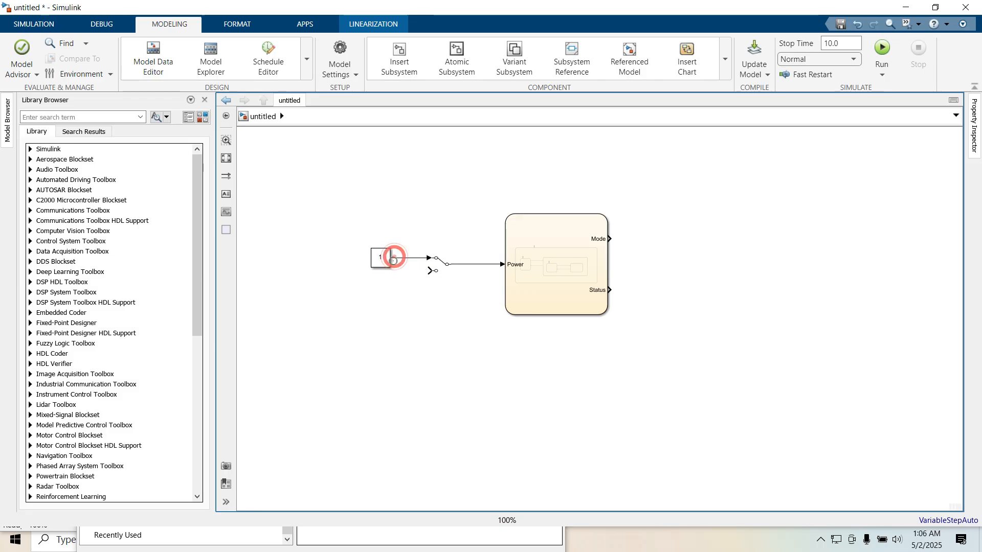
pyautogui.moveTo(384, 257); pyautogui.dragTo(385, 308)
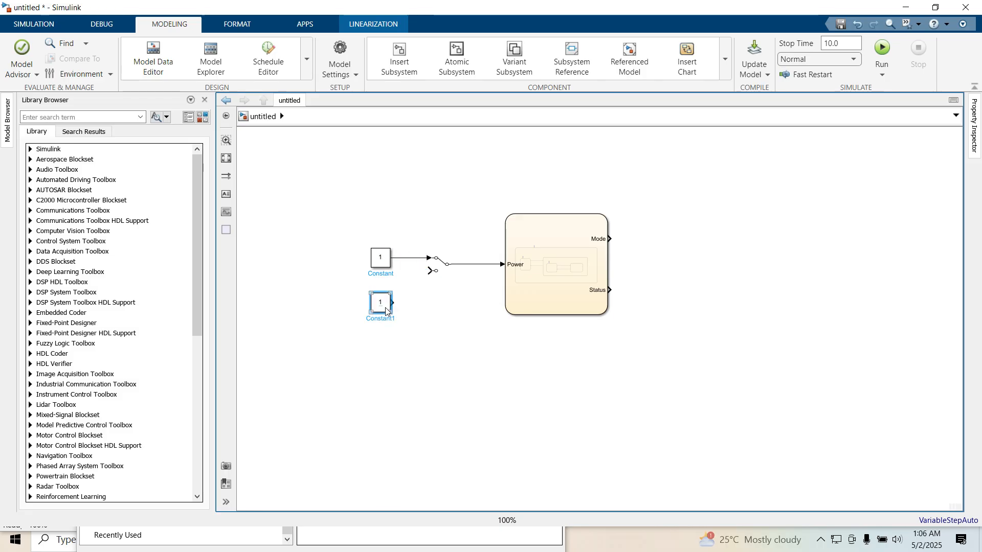
# - Set the lower Constant block's value to 0 and connect it to the switch's lower input
pyautogui.doubleClick(382, 304)
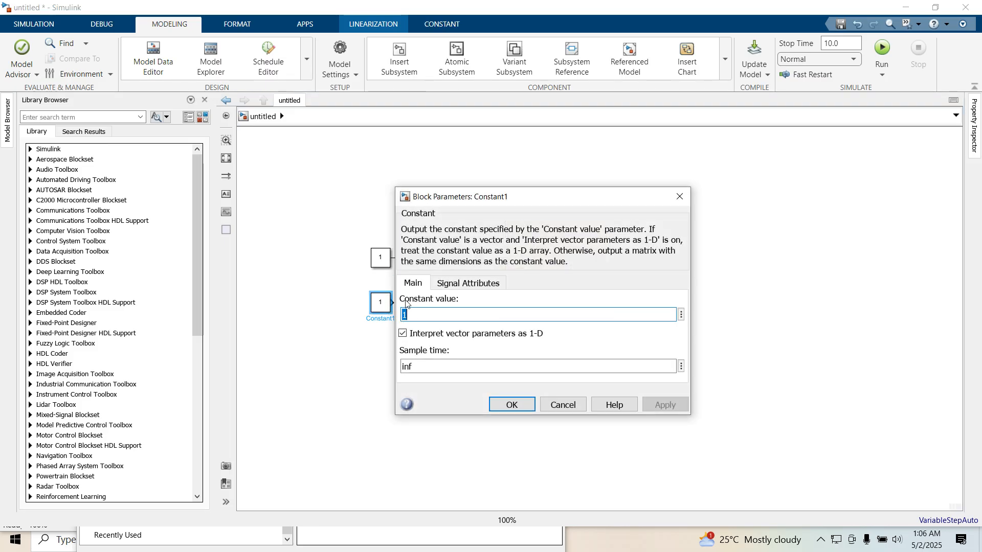
pyautogui.write('0')
pyautogui.press('Return')
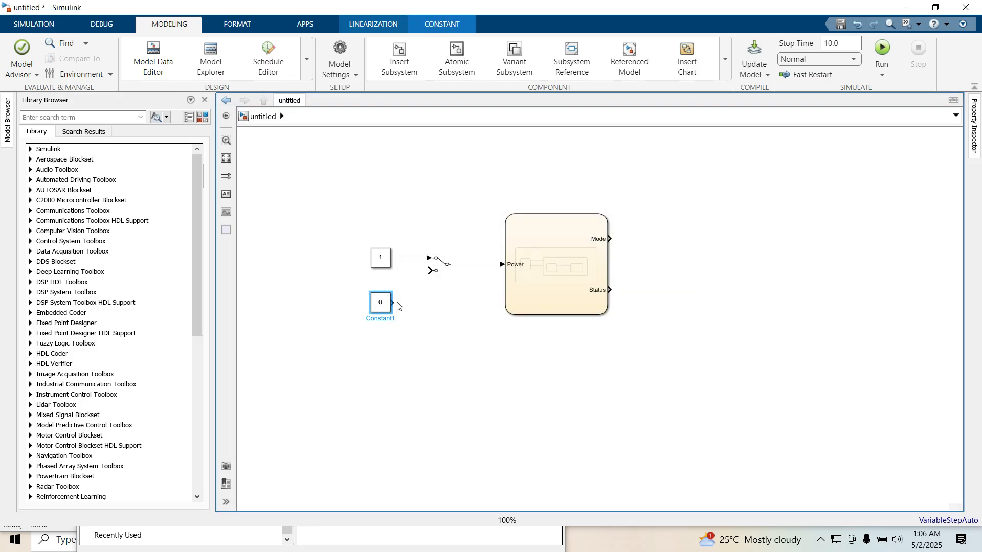
pyautogui.moveTo(394, 303); pyautogui.dragTo(430, 271)
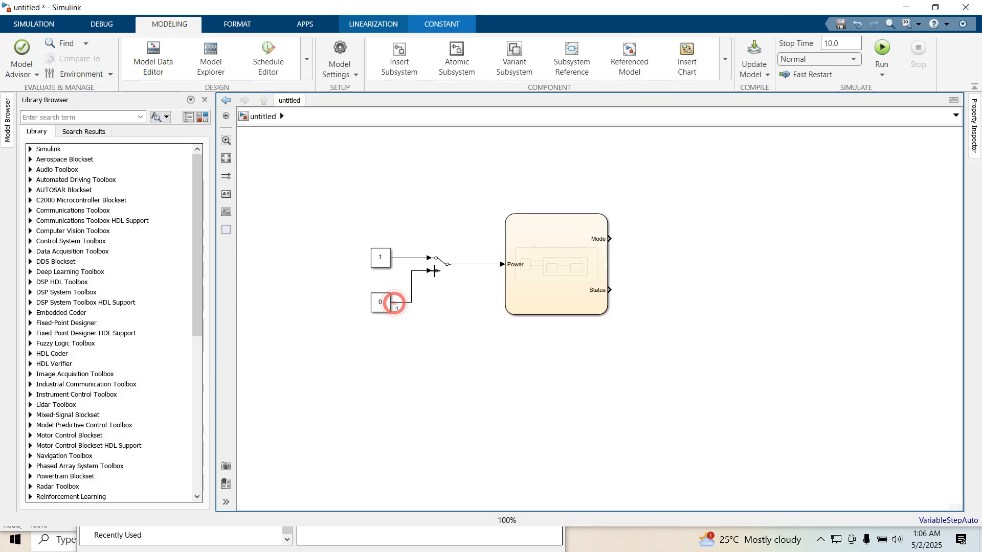
# - Add a Scope block and place it level with the chart's Mode output
pyautogui.doubleClick(746, 184)
pyautogui.write('sc')
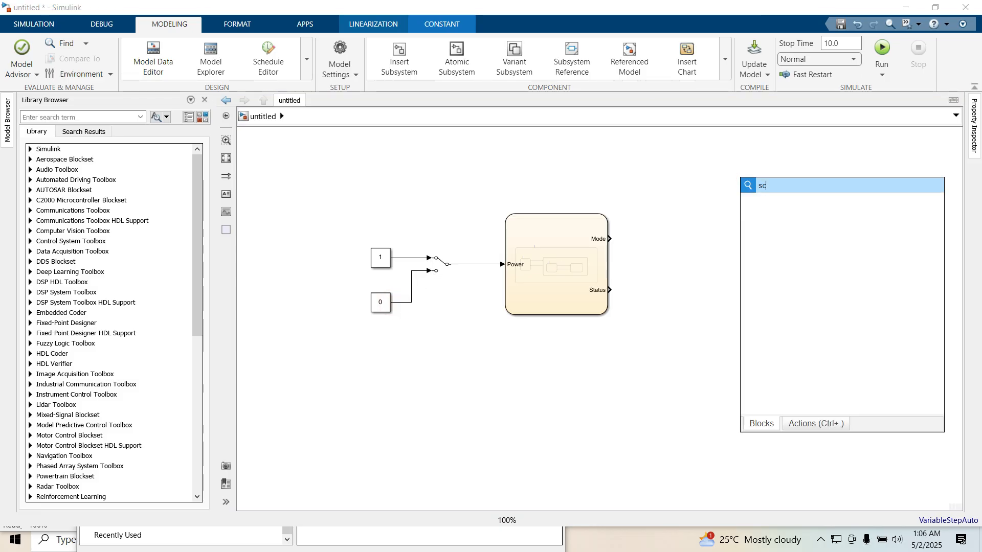
pyautogui.click(772, 210)
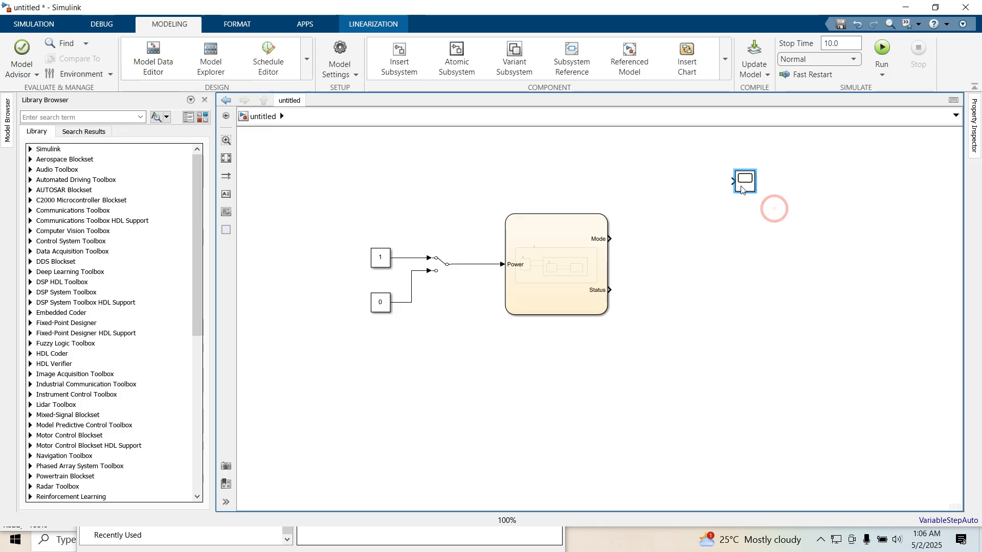
pyautogui.moveTo(748, 183); pyautogui.dragTo(753, 247)
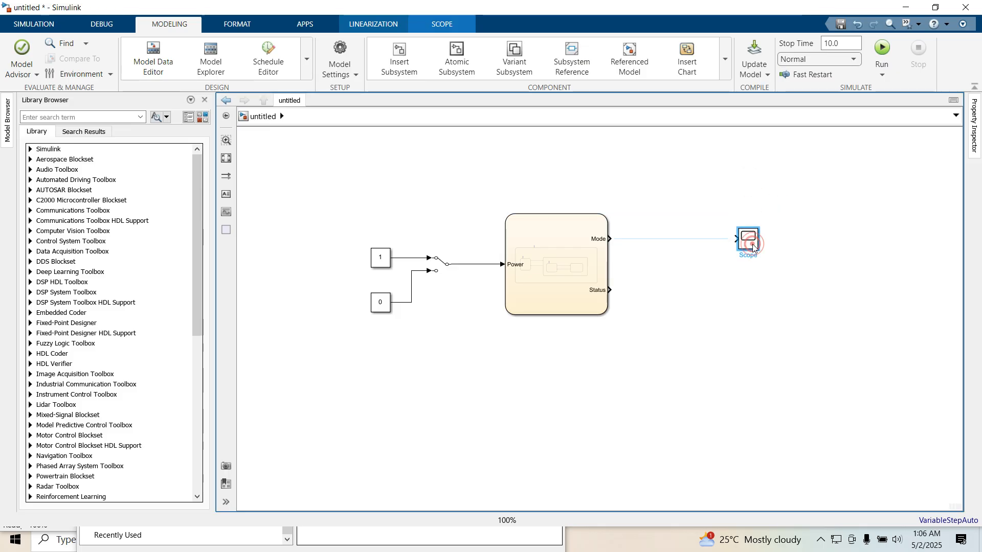
# - Configure the Scope for 2 input ports with a two-row display layout
pyautogui.doubleClick(754, 248)
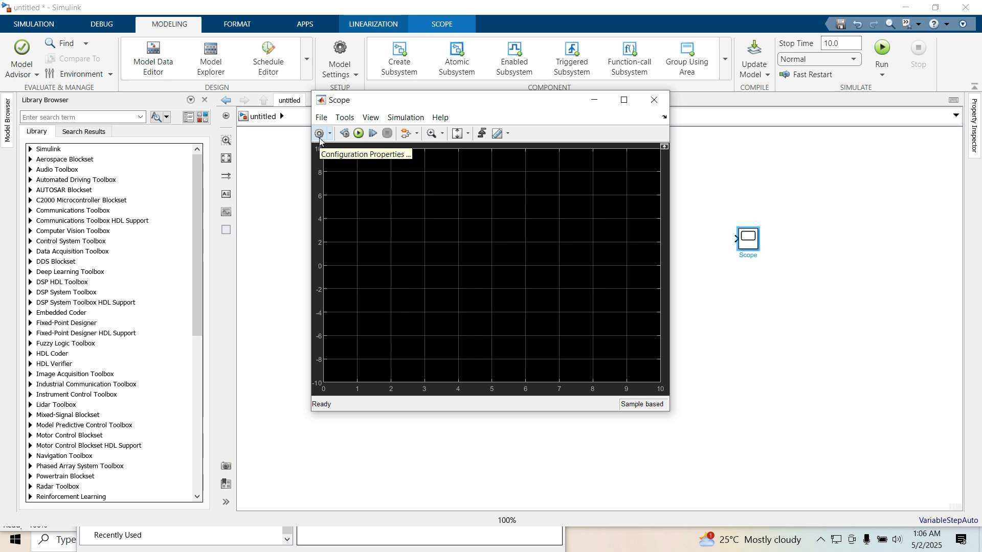
pyautogui.click(321, 134)
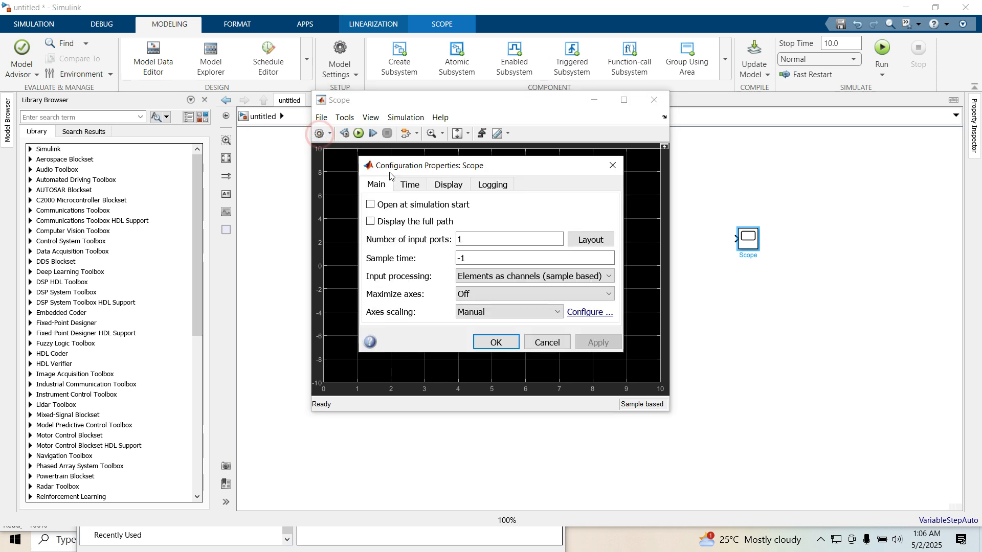
pyautogui.doubleClick(483, 239)
pyautogui.write('2')
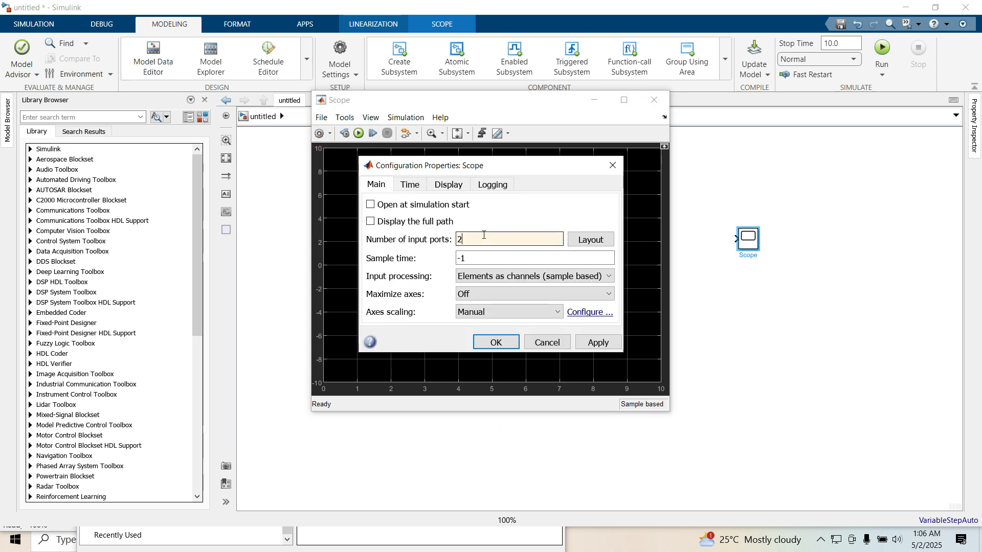
pyautogui.click(579, 249)
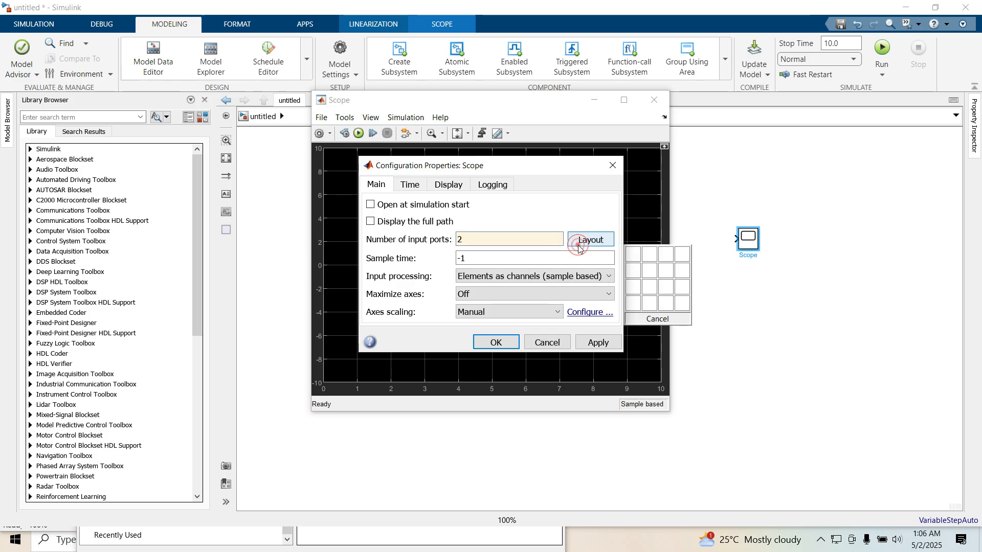
pyautogui.click(634, 280)
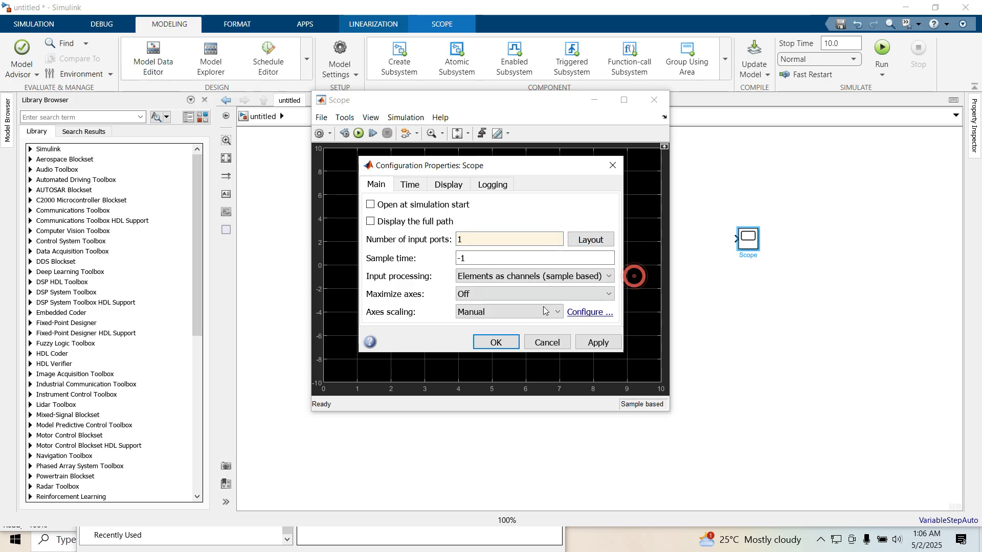
pyautogui.click(506, 345)
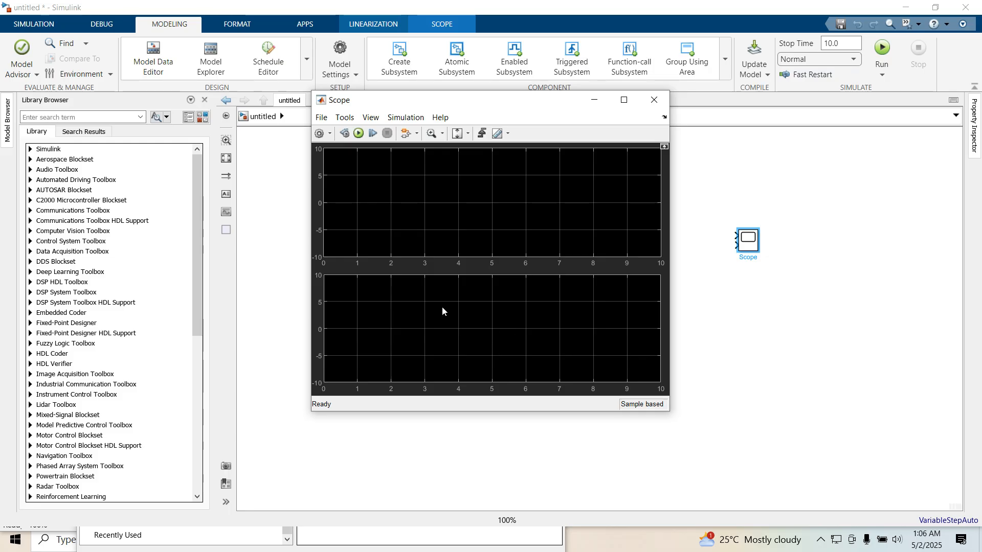
pyautogui.click(654, 100)
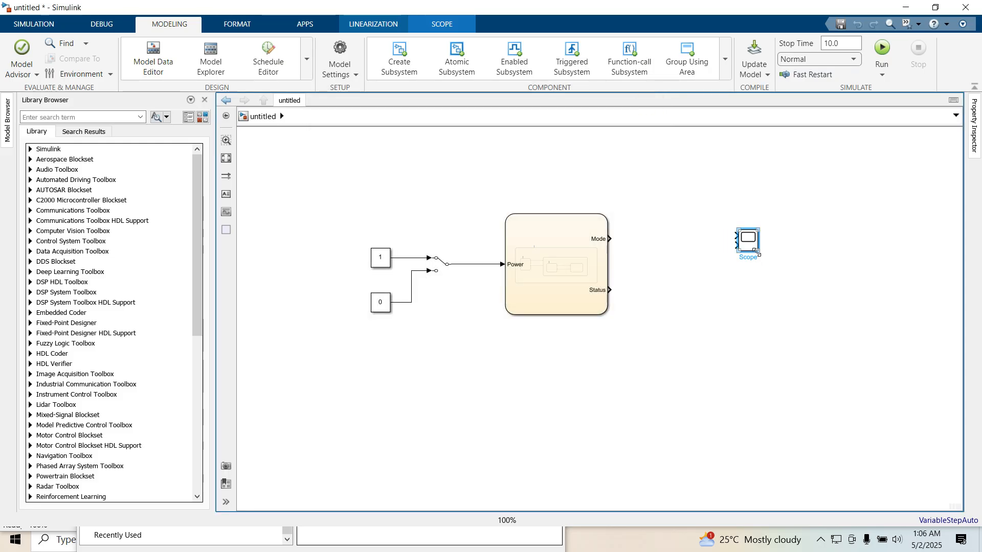
# - Enlarge the Scope block and set its number of input ports to 3
pyautogui.moveTo(762, 254)
pyautogui.mouseDown()
pyautogui.moveTo(772, 300)
pyautogui.moveTo(762, 269)
pyautogui.moveTo(754, 271)
pyautogui.mouseUp()
pyautogui.doubleClick(760, 256)
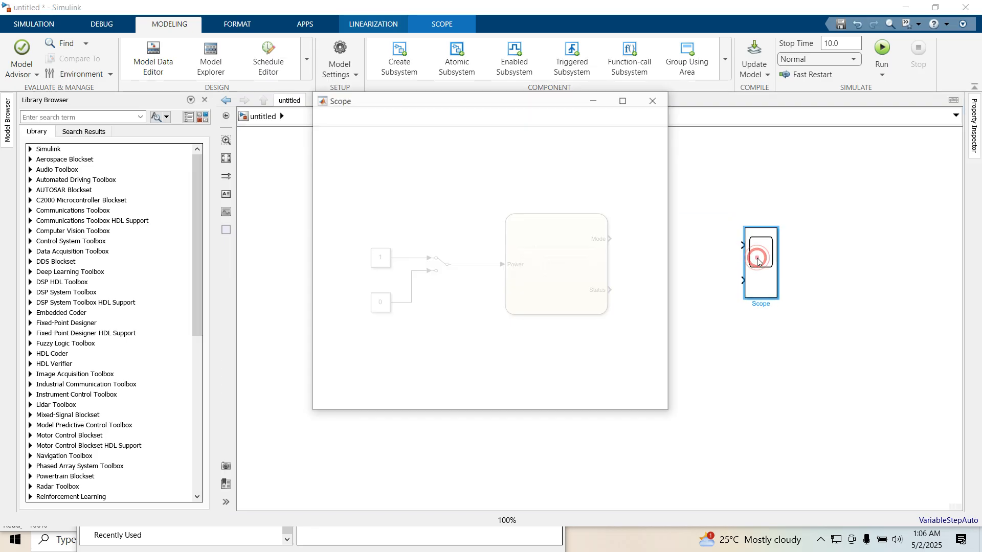
pyautogui.click(322, 134)
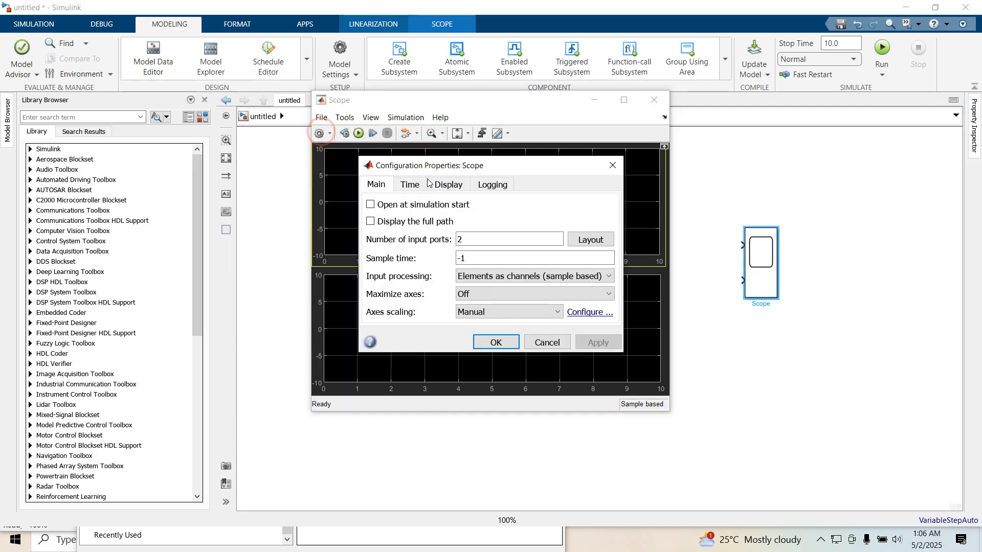
pyautogui.doubleClick(471, 237)
pyautogui.press('Return')
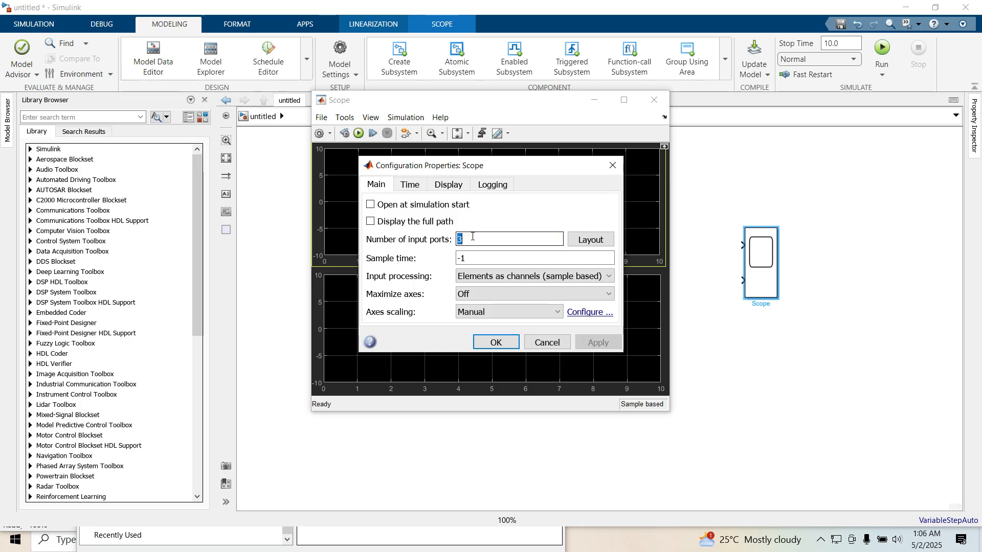
# - Arrange the Scope's display in a three-row layout, one plot per input
pyautogui.doubleClick(755, 271)
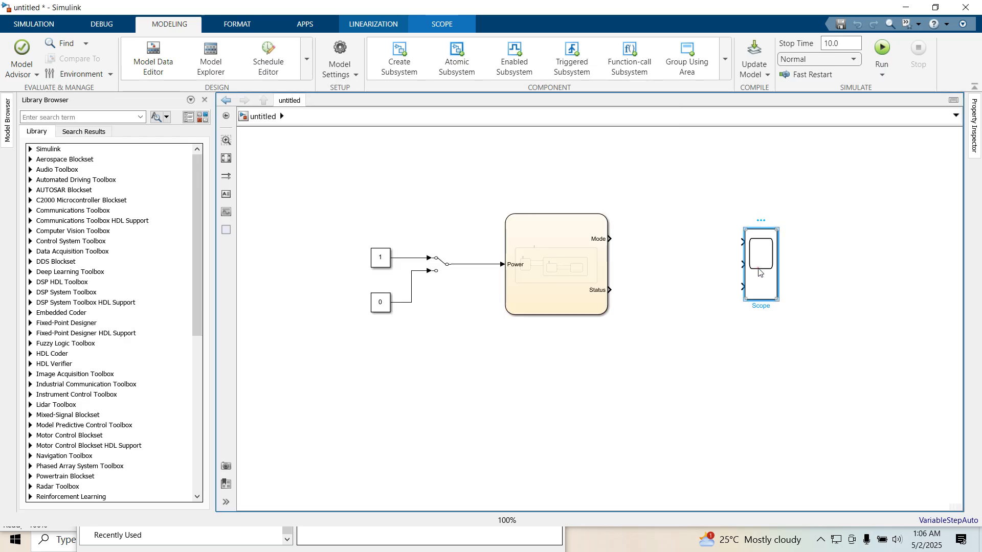
pyautogui.click(321, 133)
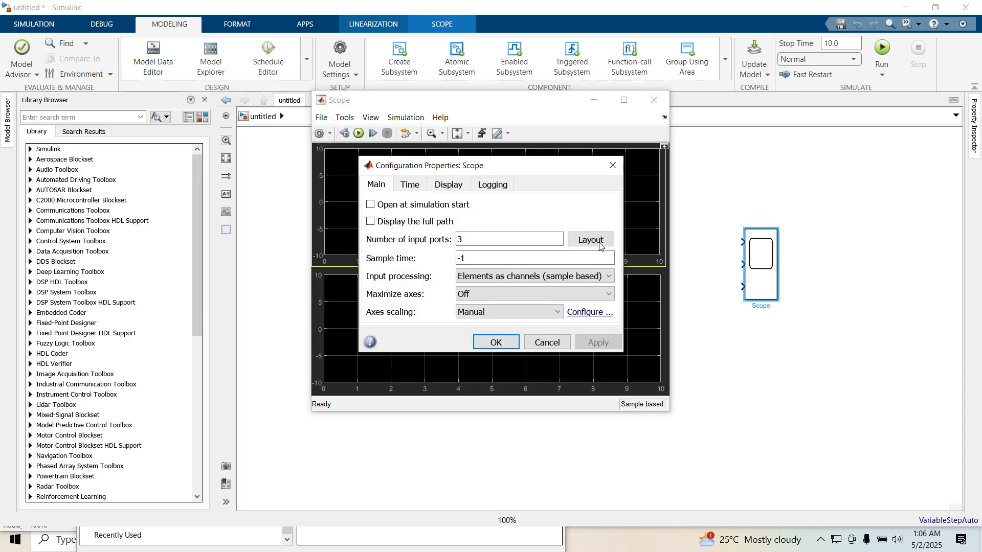
pyautogui.click(591, 240)
pyautogui.click(632, 278)
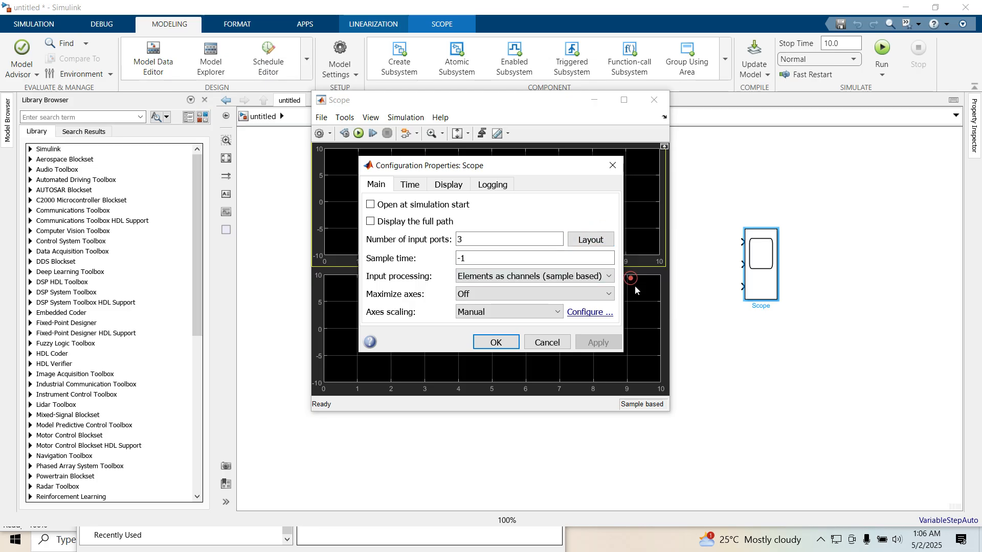
pyautogui.click(491, 342)
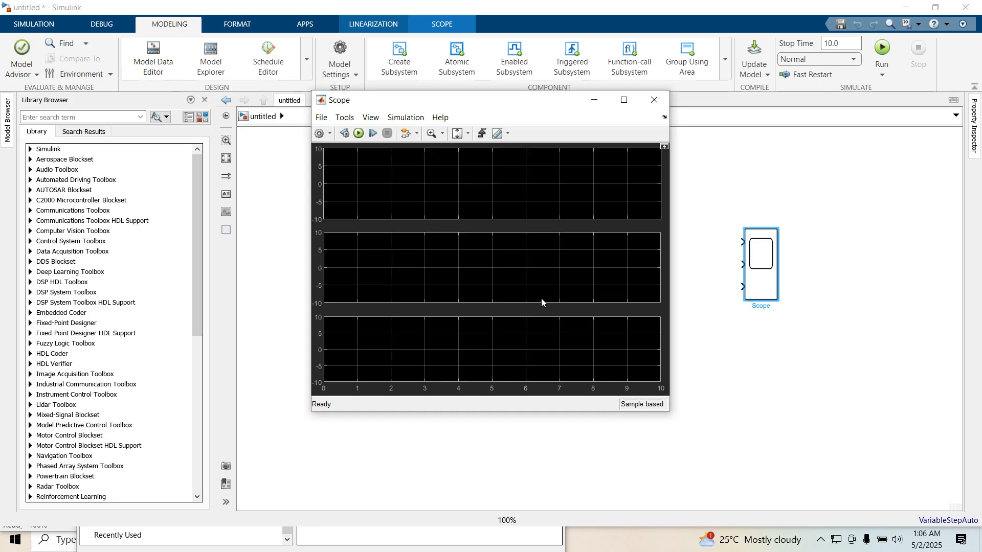
pyautogui.click(654, 100)
# - Connect the chart's Mode output to the Scope's second input and Status to its third input
pyautogui.moveTo(759, 265); pyautogui.dragTo(612, 239)
pyautogui.click(694, 238)
pyautogui.click(615, 291)
pyautogui.moveTo(617, 289); pyautogui.dragTo(744, 261)
# - Label the two signal lines Mode and Status
pyautogui.click(678, 238)
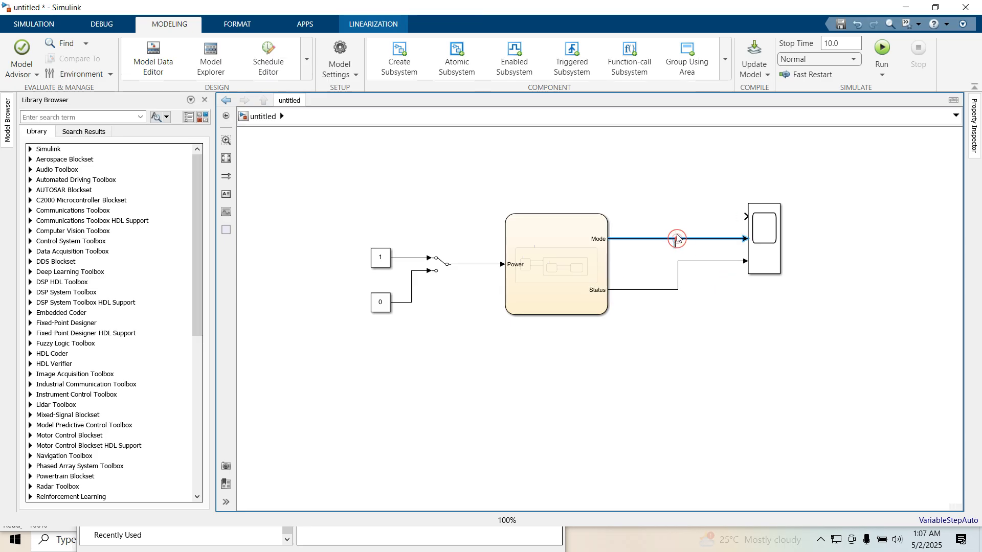
pyautogui.write('Mode')
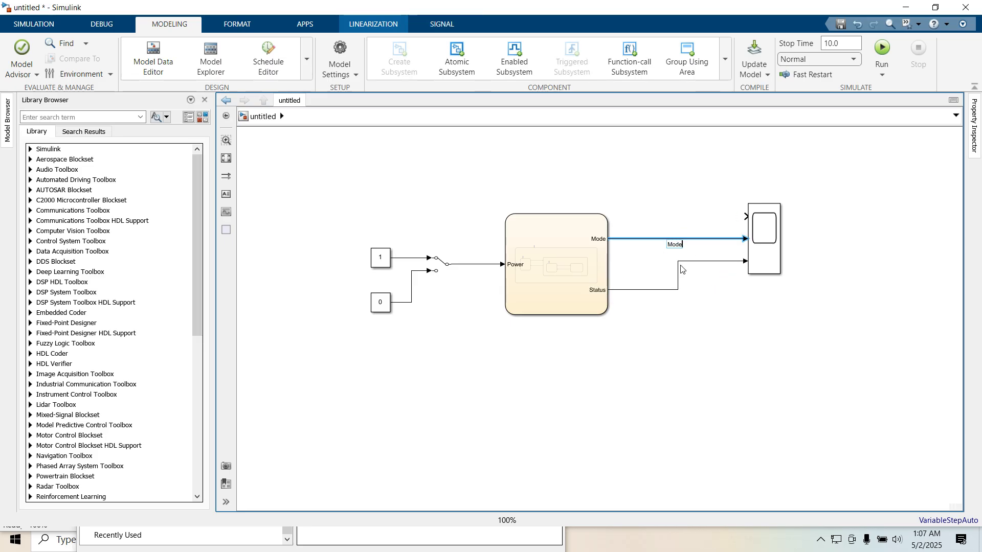
pyautogui.doubleClick(675, 289)
pyautogui.write('Stat')
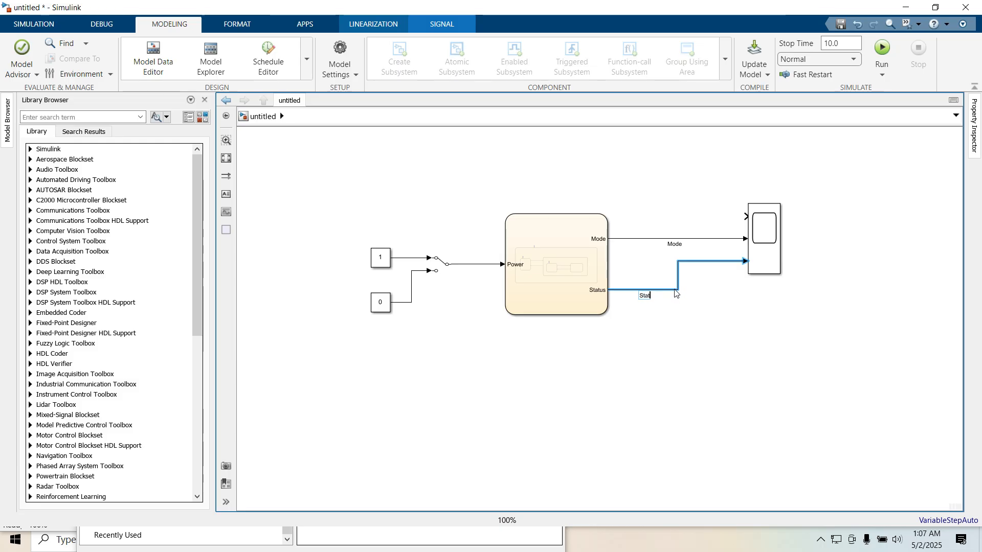
pyautogui.write('us')
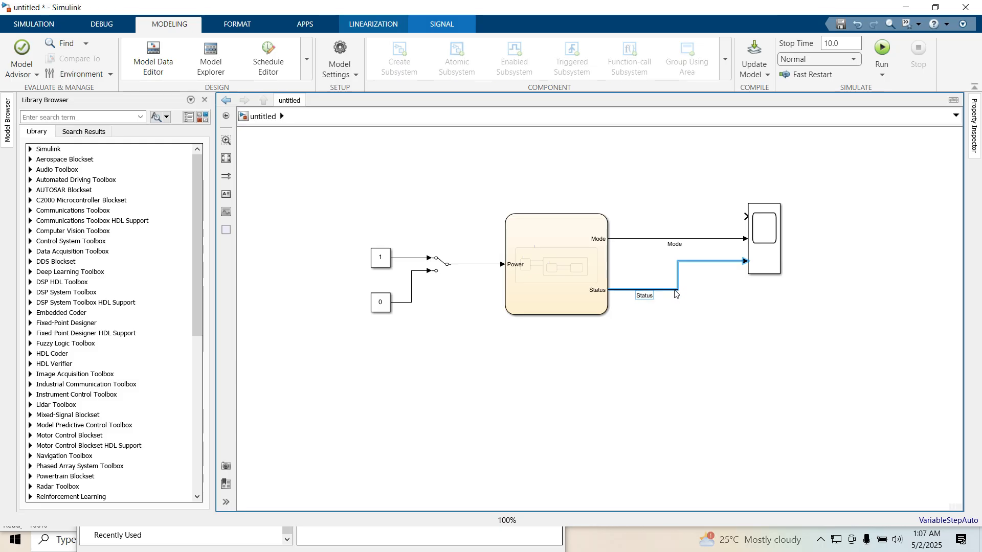
pyautogui.click(671, 366)
# - Branch the switch's output line into the Scope's first input
pyautogui.moveTo(744, 215); pyautogui.dragTo(459, 265)
pyautogui.click(575, 200)
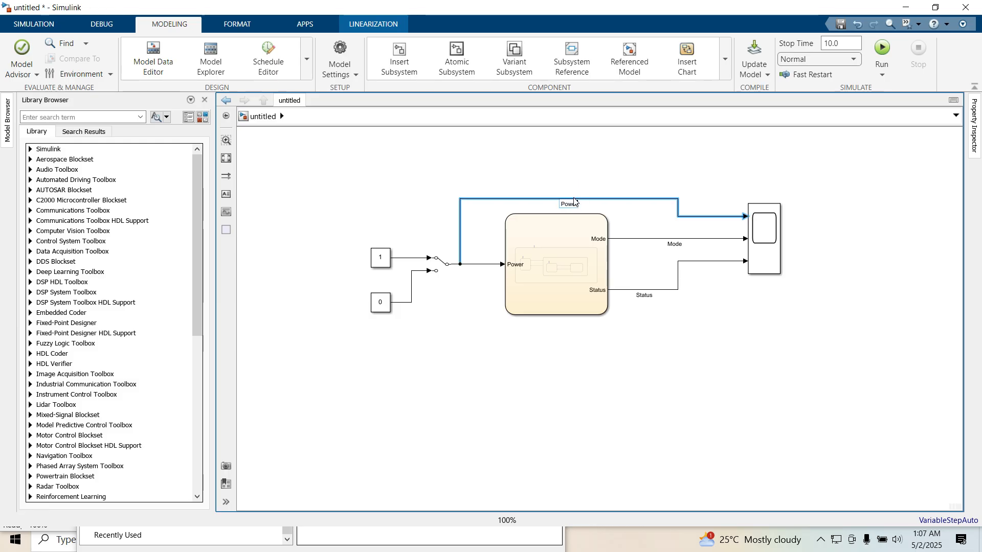
pyautogui.click(562, 165)
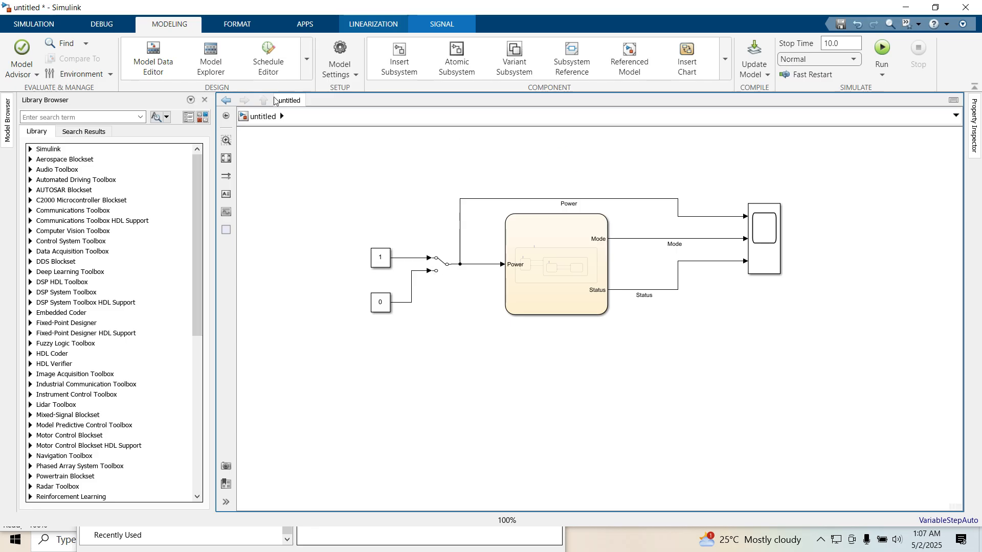
# - Set the simulation stop time to inf
pyautogui.click(37, 25)
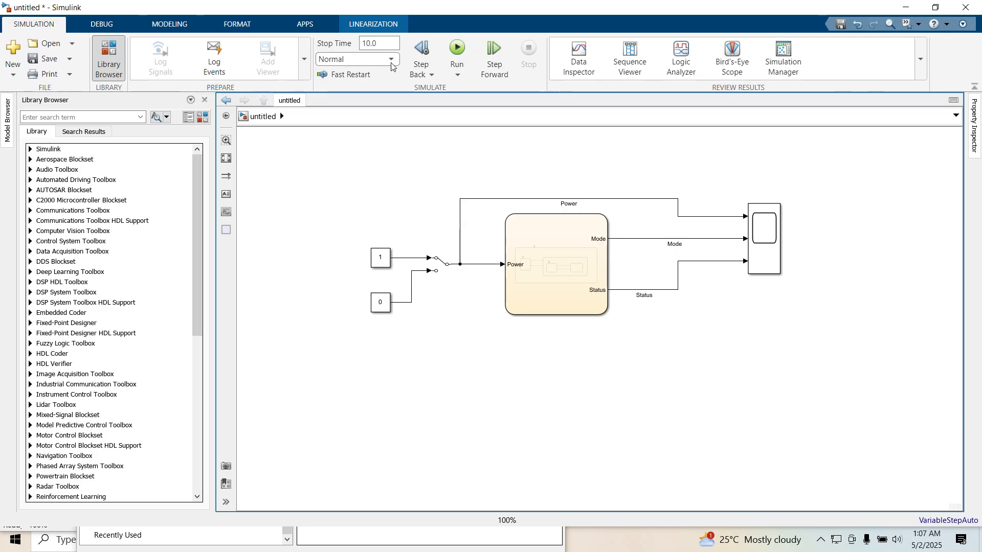
pyautogui.click(383, 43)
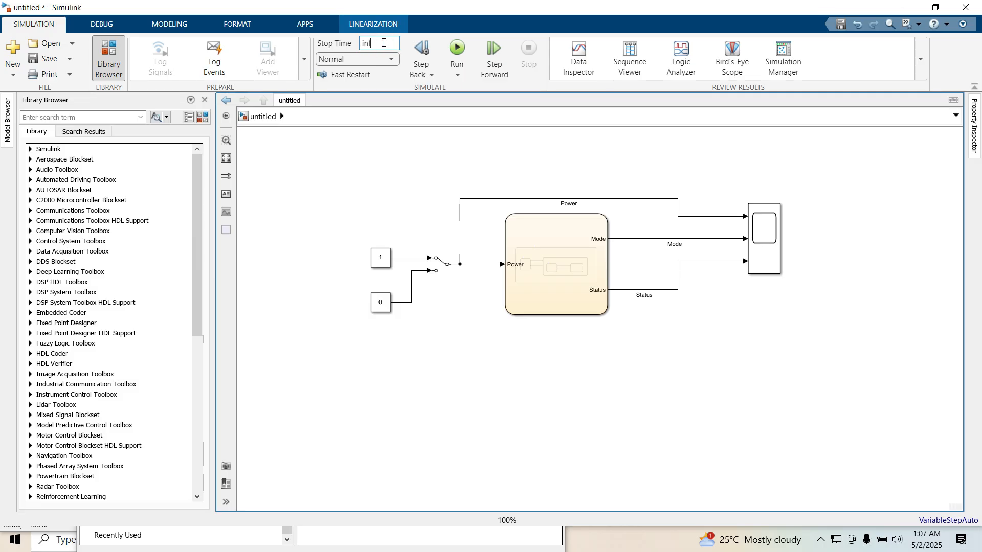
pyautogui.click(522, 120)
# - Open the Stateflow chart in a new window
pyautogui.click(532, 276)
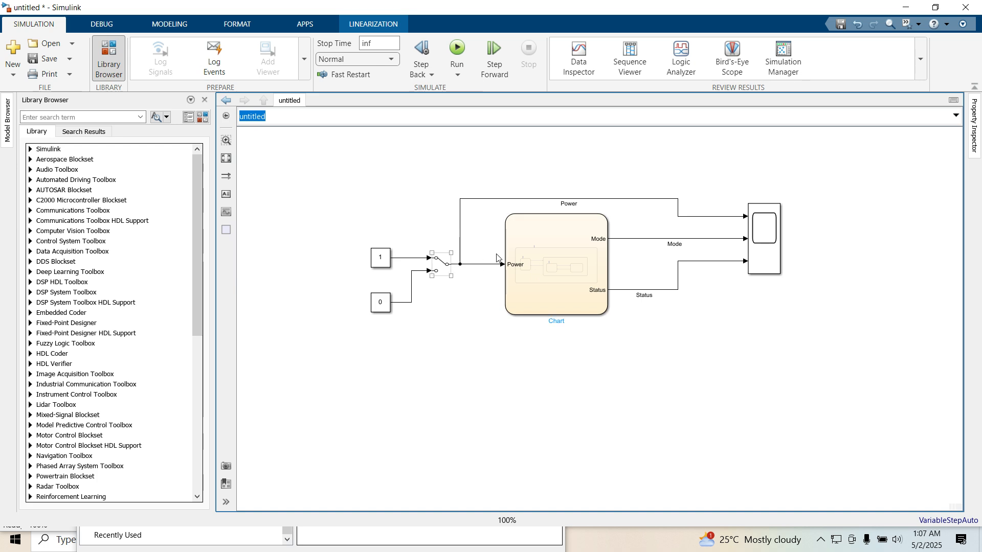
pyautogui.rightClick(555, 252)
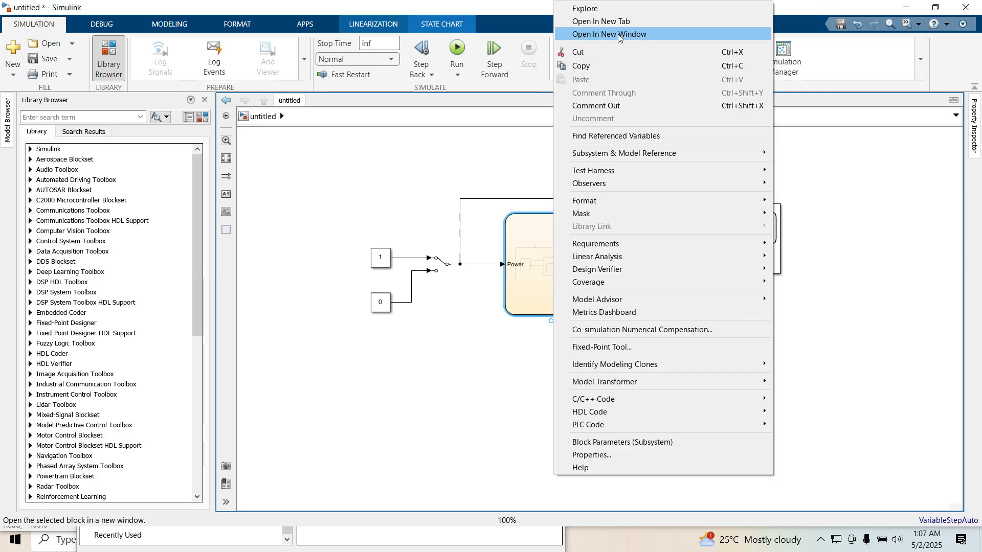
pyautogui.click(618, 35)
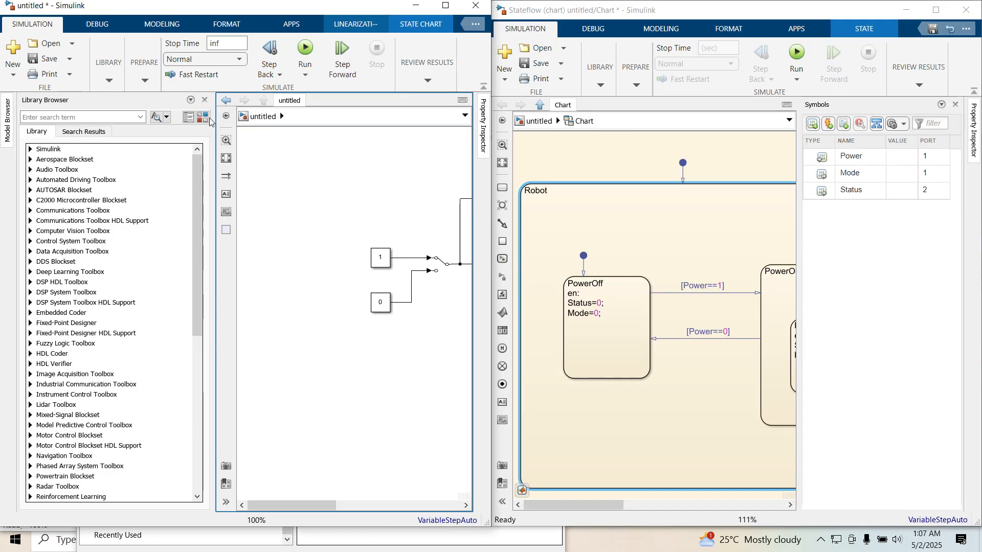
# - Close the Library Browser and resize the model window beside the chart window, zoomed onto the switch
pyautogui.click(205, 103)
pyautogui.moveTo(491, 265); pyautogui.dragTo(211, 269)
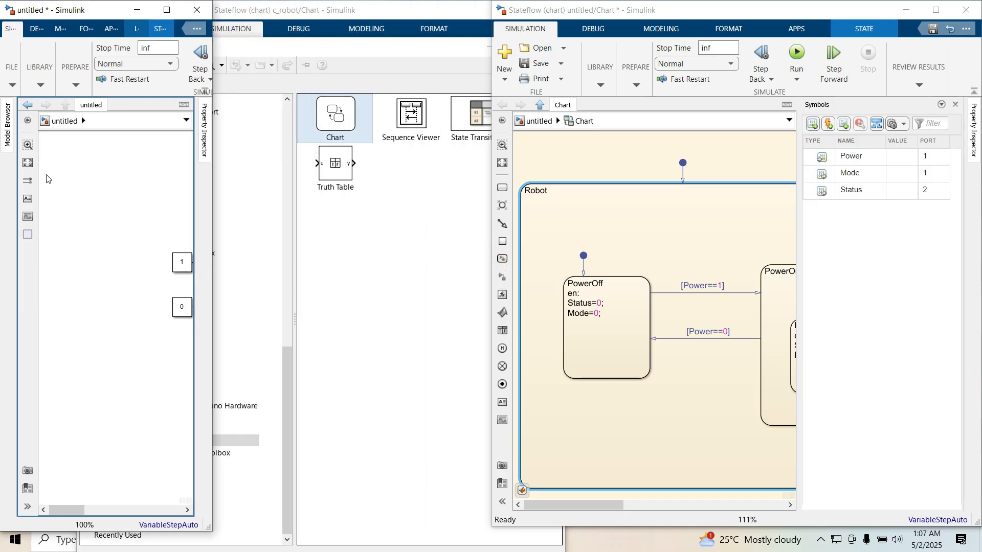
pyautogui.click(27, 165)
pyautogui.scroll(3, 37, 346)
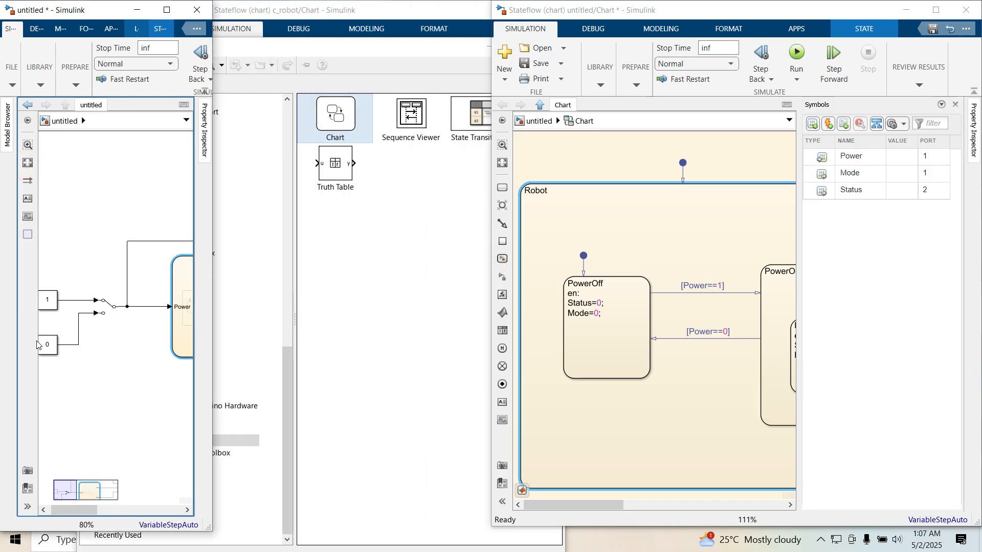
pyautogui.scroll(4, 45, 321)
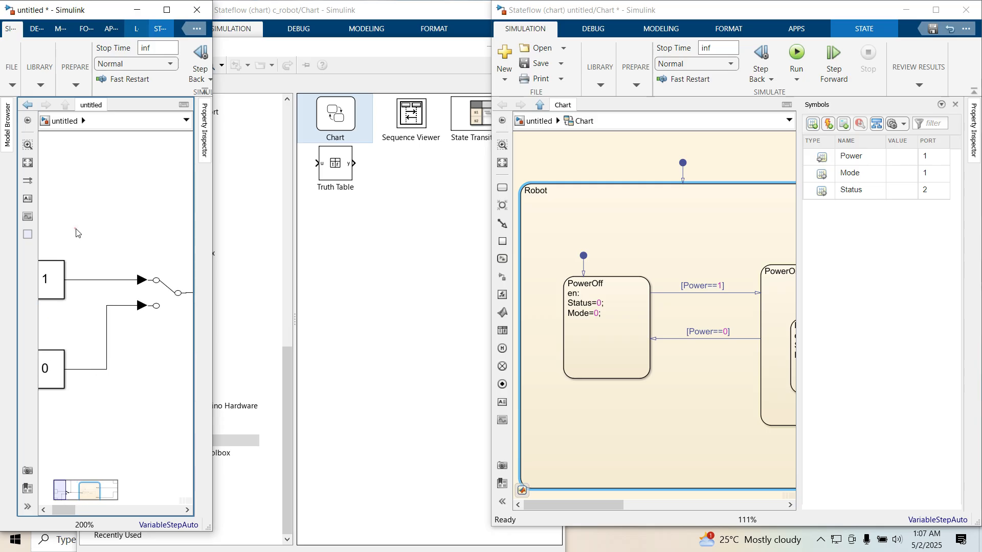
pyautogui.moveTo(75, 230); pyautogui.dragTo(60, 292)
pyautogui.click(149, 292)
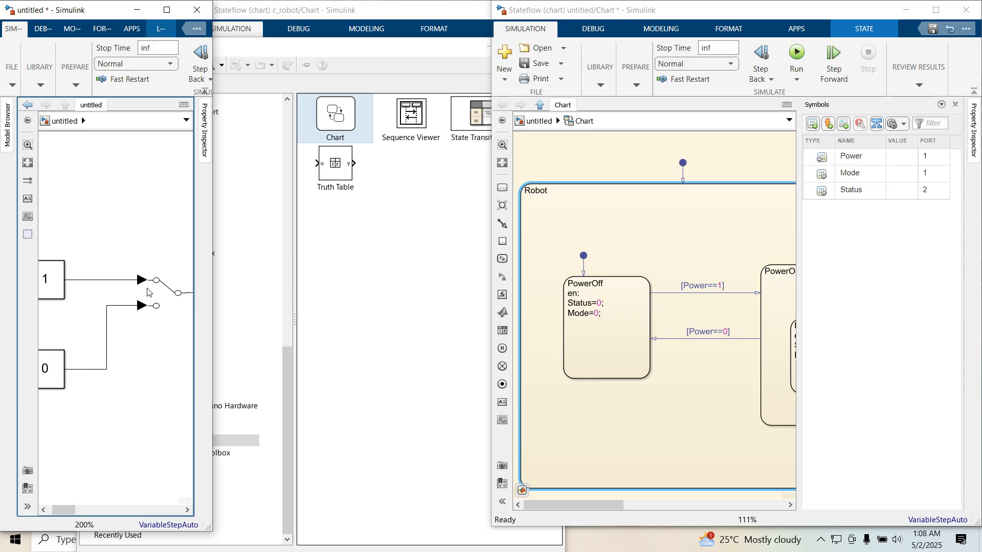
# - Run the simulation with the chart window placed beside the model window
pyautogui.moveTo(489, 177); pyautogui.dragTo(219, 178)
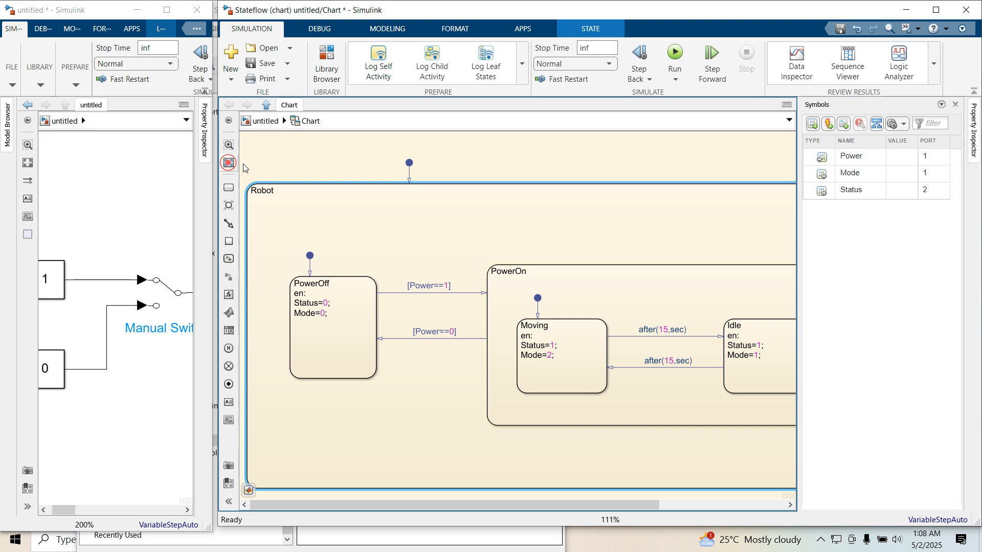
pyautogui.click(228, 162)
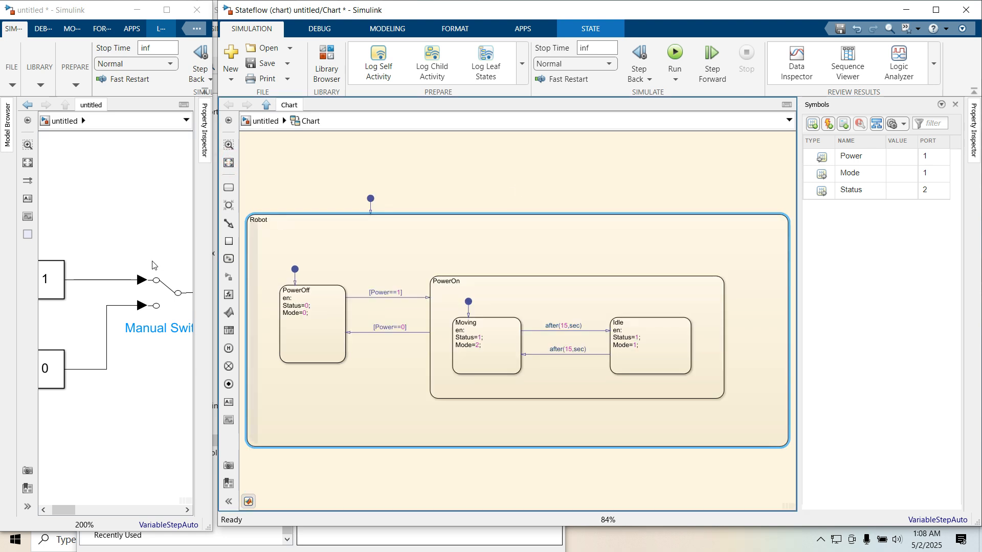
pyautogui.click(675, 54)
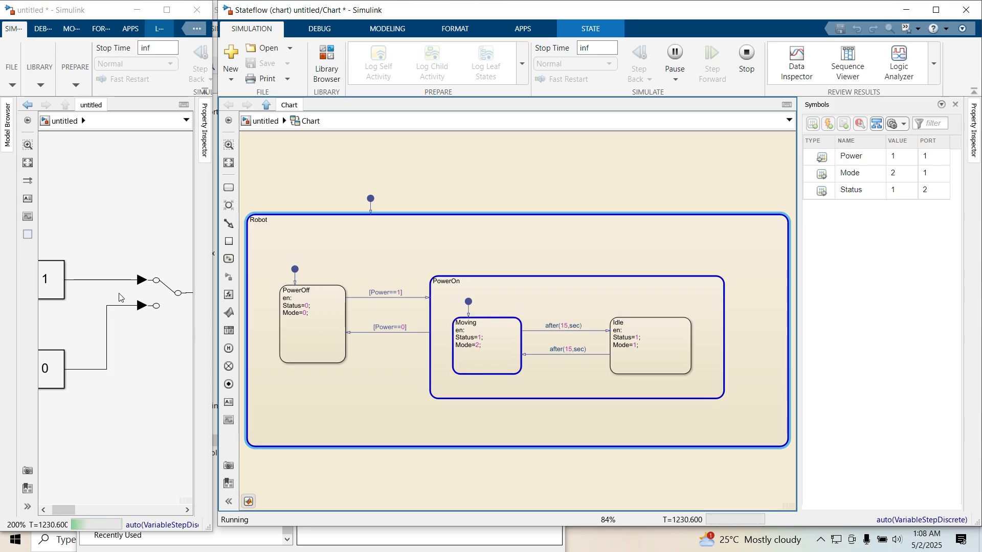
# - Flip the Manual Switch to the 0 constant and back to the 1 constant while the chart animates
pyautogui.doubleClick(148, 289)
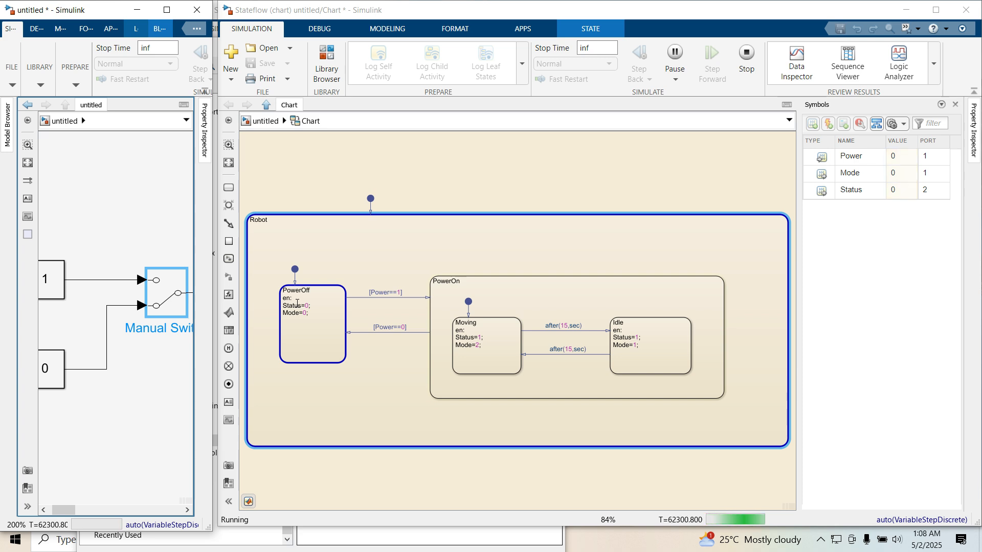
pyautogui.doubleClick(163, 295)
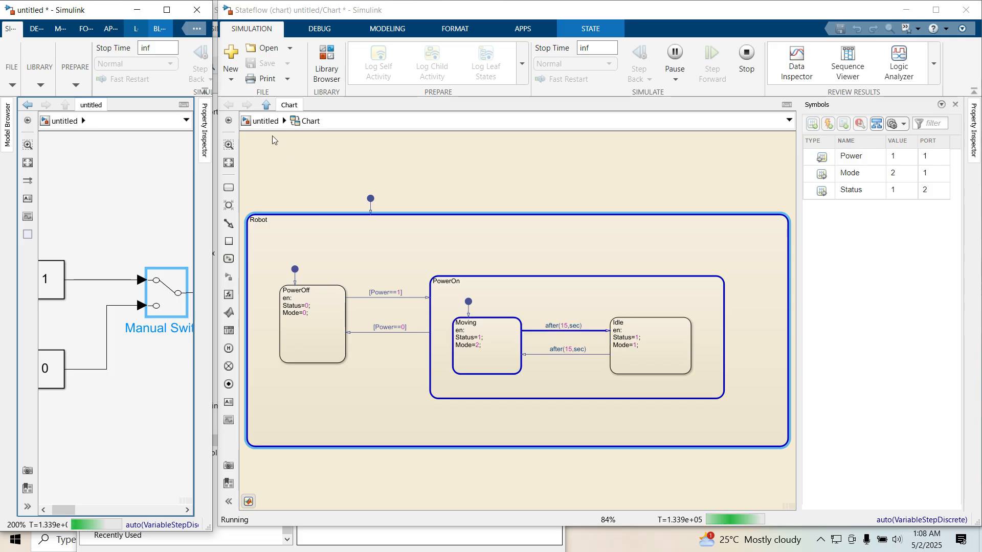
# - Return to the top-level model and open the Scope to view Power, Mode and Status
pyautogui.click(261, 122)
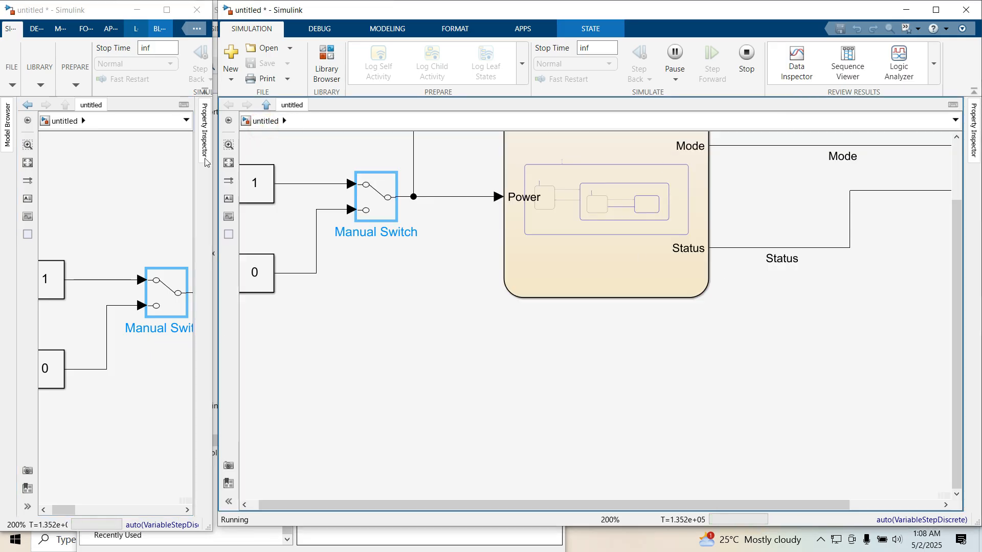
pyautogui.click(228, 164)
pyautogui.click(909, 293)
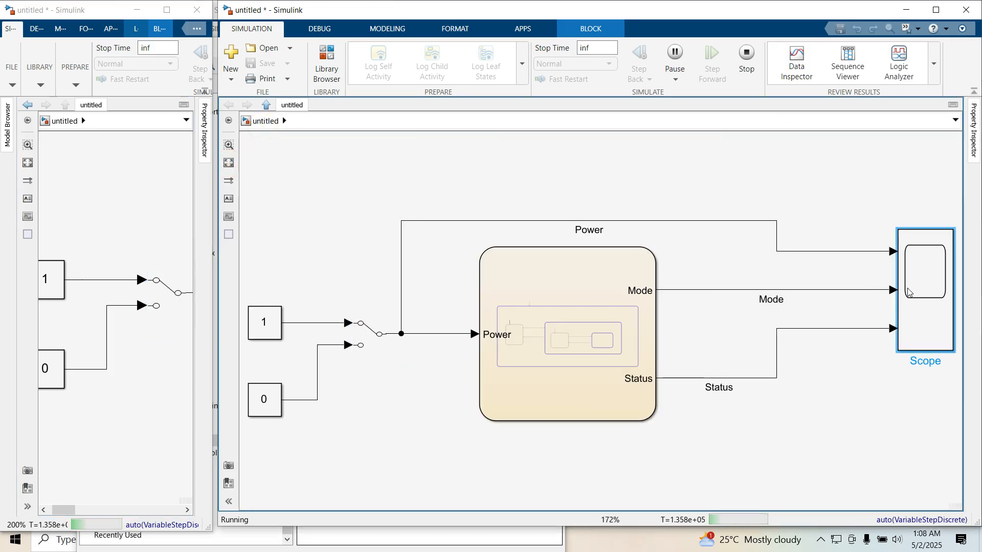
pyautogui.doubleClick(909, 292)
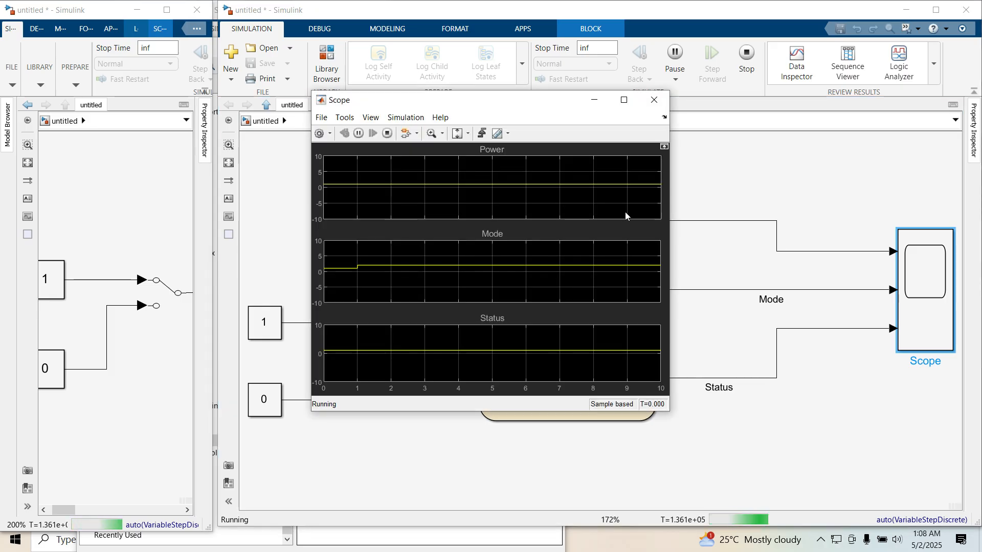
# - Flip the Manual Switch to the 0 constant while watching the Scope, then close the Scope
pyautogui.doubleClick(155, 291)
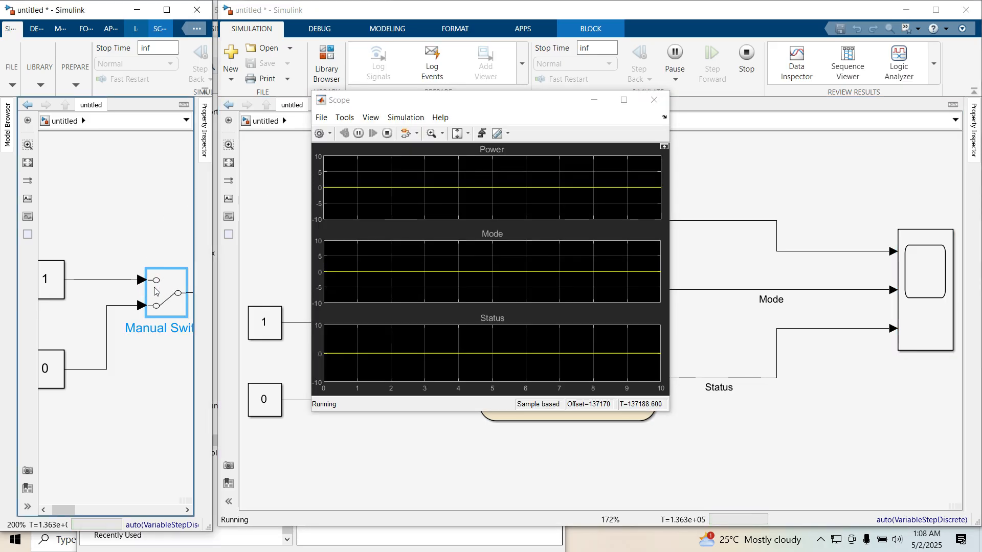
pyautogui.click(654, 100)
# - Open the Stateflow chart again and flip the Manual Switch back toward the 1 constant
pyautogui.click(574, 279)
pyautogui.doubleClick(573, 279)
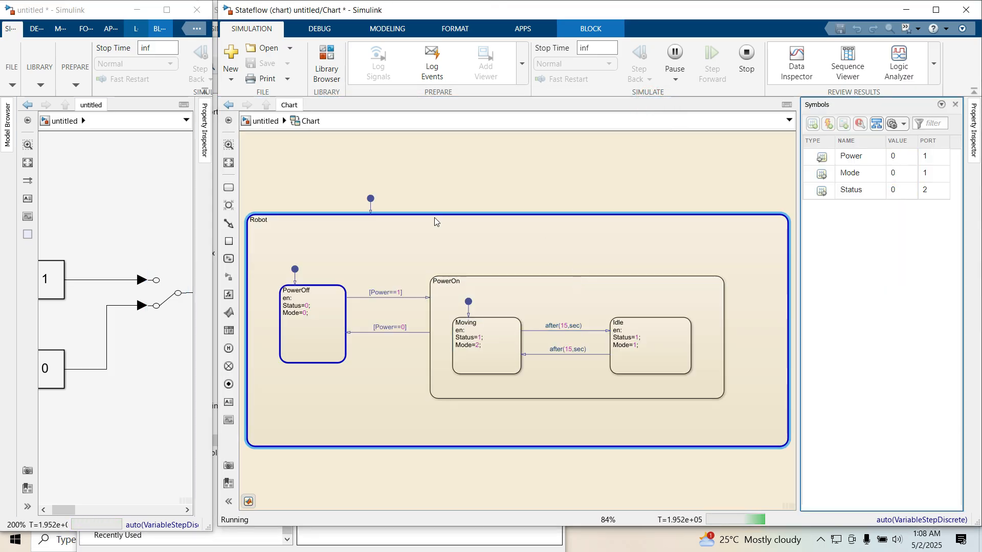
pyautogui.doubleClick(172, 292)
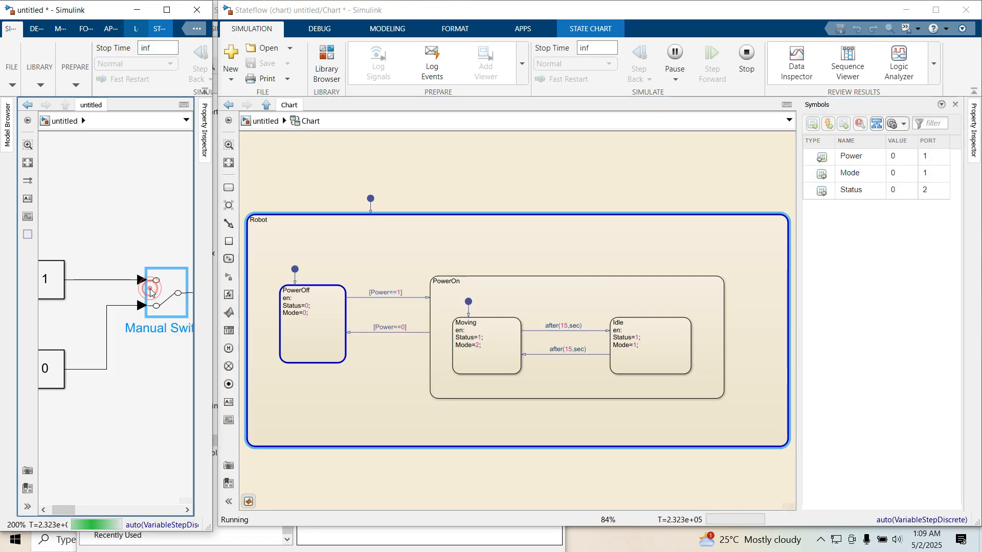